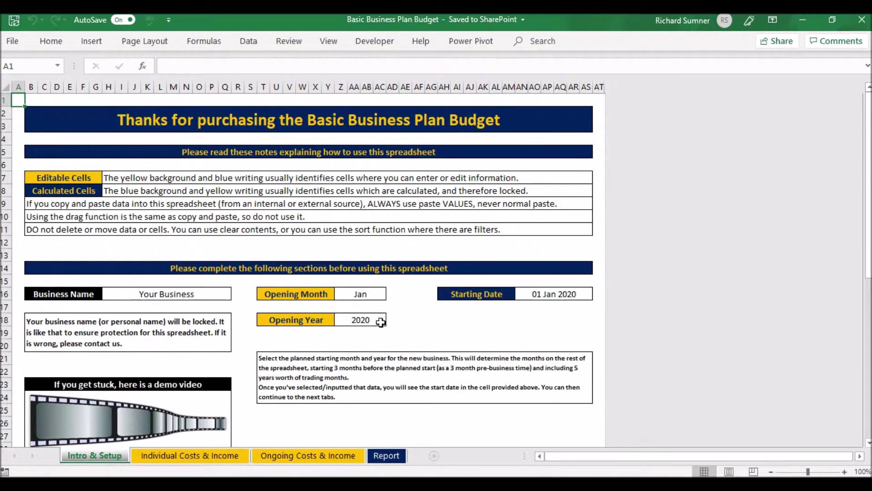
# Review the Opening Year cell and the month choices for Opening Month on the Intro & Setup sheet
pyautogui.click(377, 320)
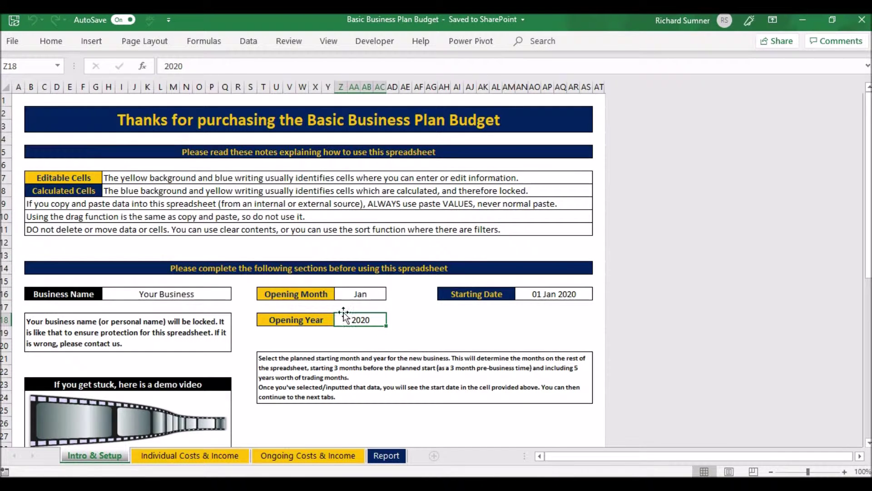
pyautogui.click(363, 294)
pyautogui.click(392, 297)
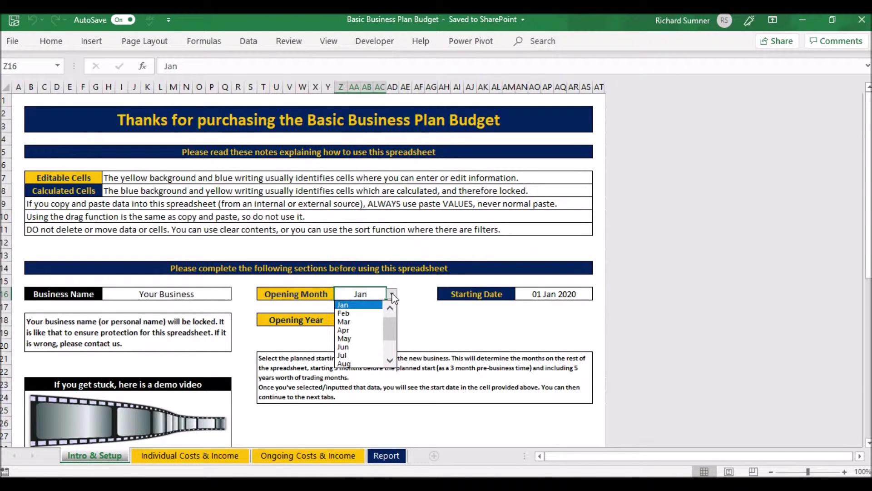
pyautogui.click(392, 296)
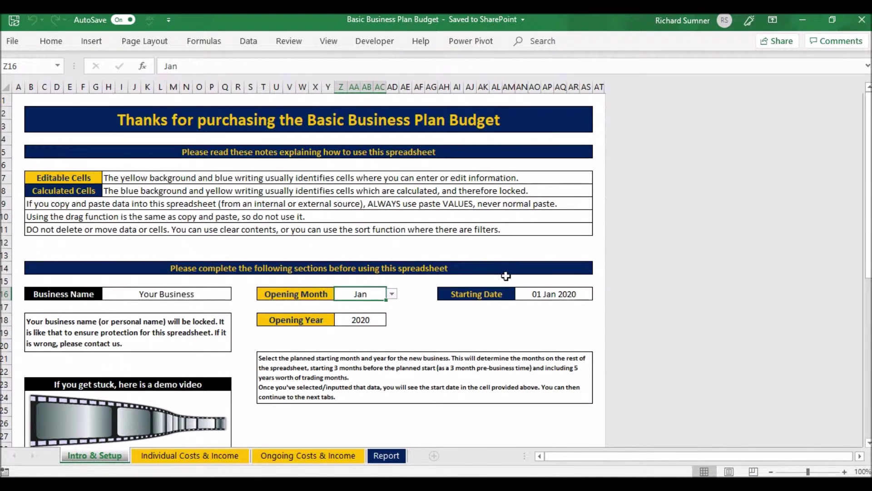
pyautogui.scroll(-3, 456, 309)
pyautogui.scroll(3, 456, 309)
# Enter header code 2000 in cell B13 of the Individual Costs & Income sheet
pyautogui.click(220, 457)
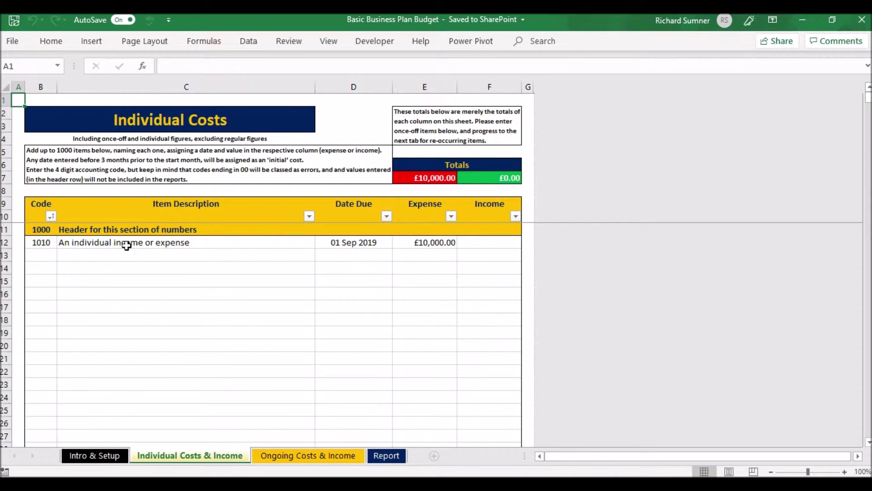
pyautogui.click(42, 254)
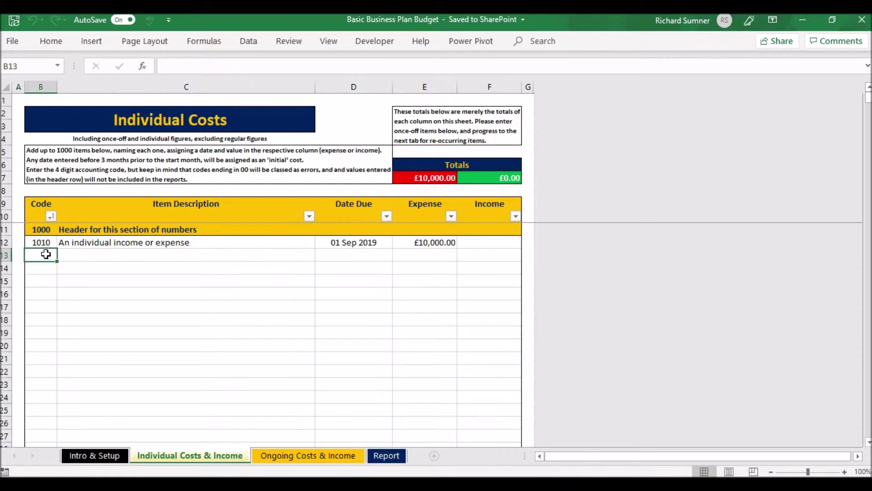
pyautogui.write('2000')
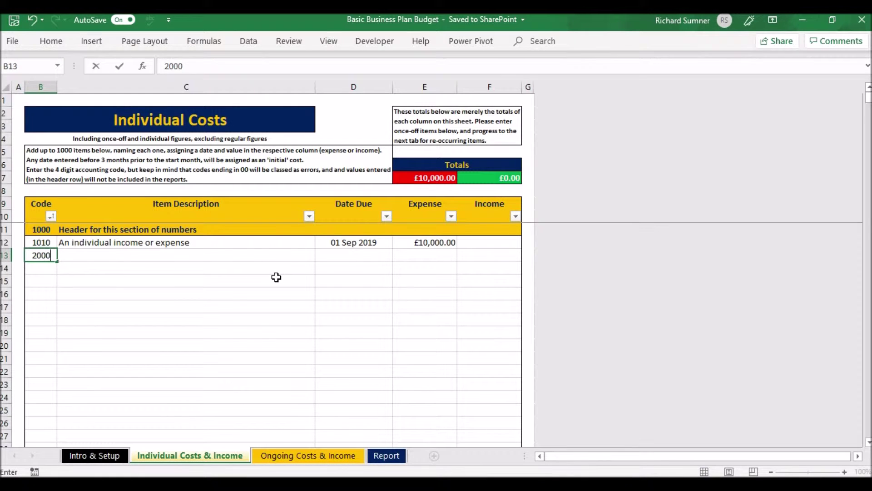
pyautogui.press('Return')
pyautogui.press('Up')
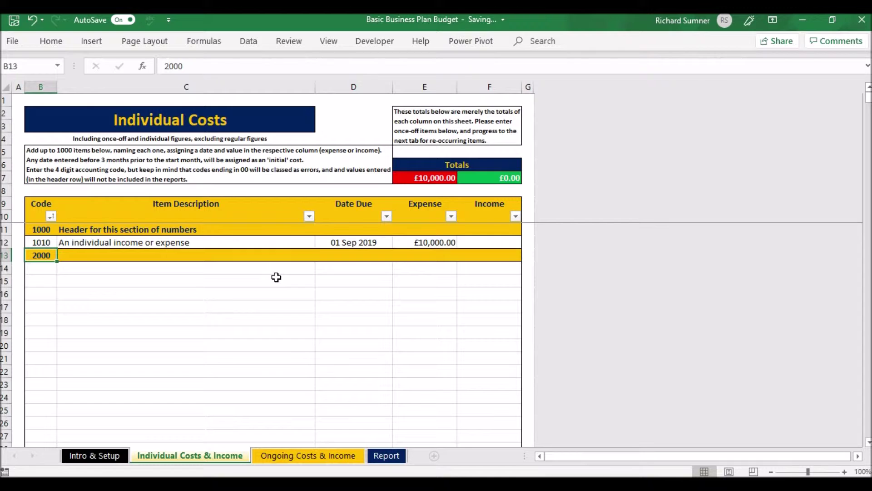
# Replace the code in B13 with 2010, and clear the cell again
pyautogui.write('2010')
pyautogui.press('Return')
pyautogui.press('Up')
pyautogui.press('F2')
pyautogui.press('BackSpace')
pyautogui.press('BackSpace')
pyautogui.press('BackSpace')
pyautogui.press('BackSpace')
pyautogui.press('Return')
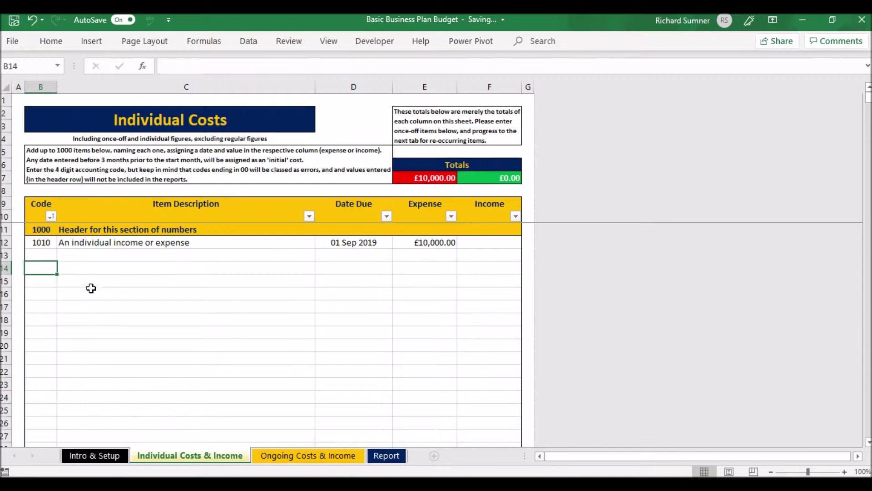
# Review the sample item's description, due date, expense and income cells, comparing with the starting date and the Ongoing Costs & Income months
pyautogui.click(136, 246)
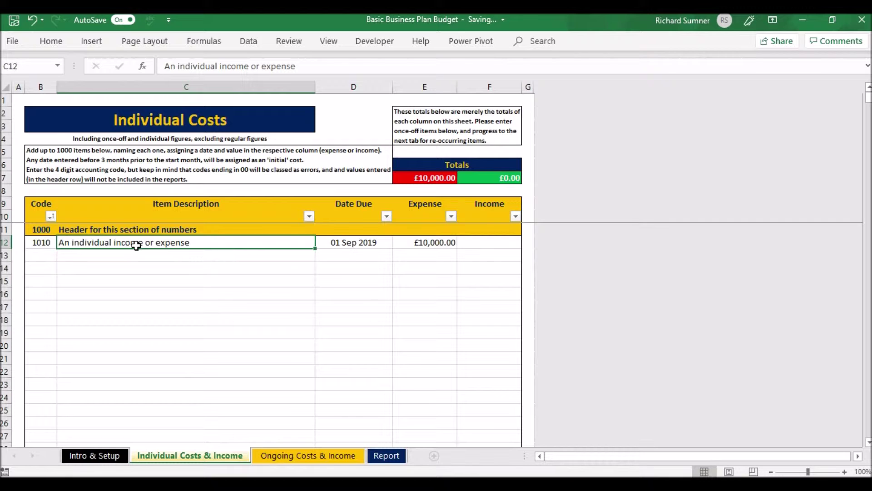
pyautogui.press('Right')
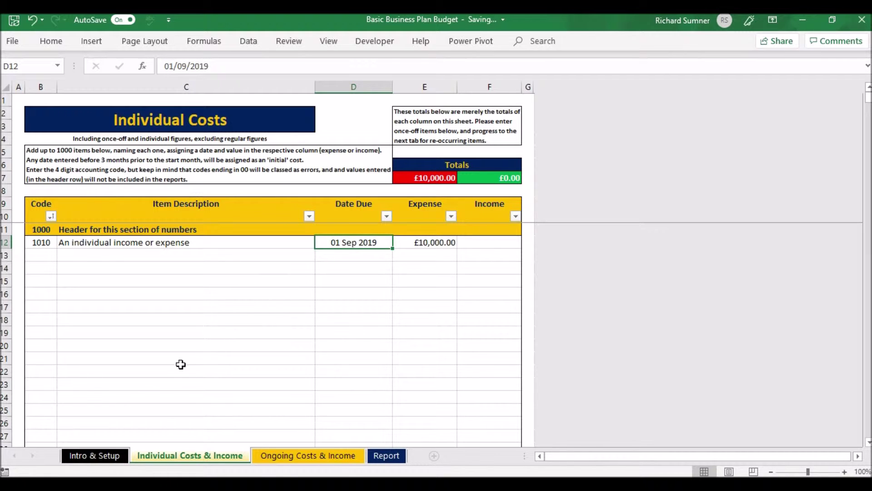
pyautogui.click(111, 456)
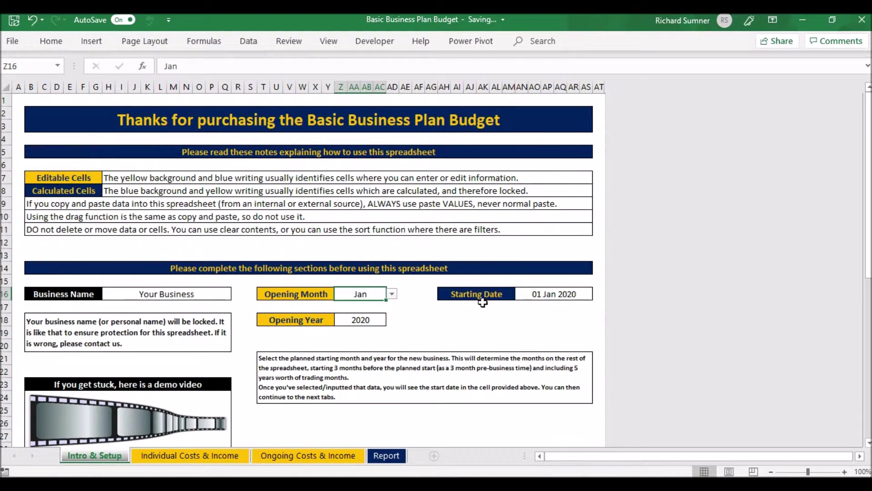
pyautogui.click(293, 459)
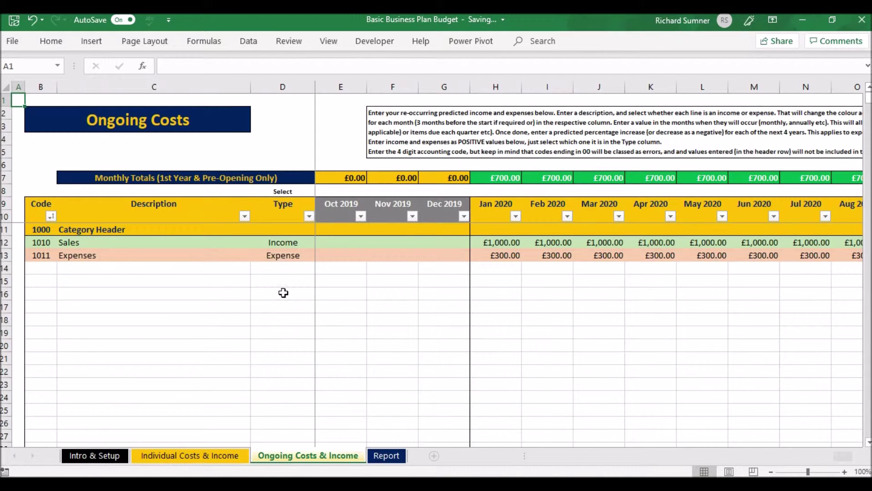
pyautogui.click(174, 456)
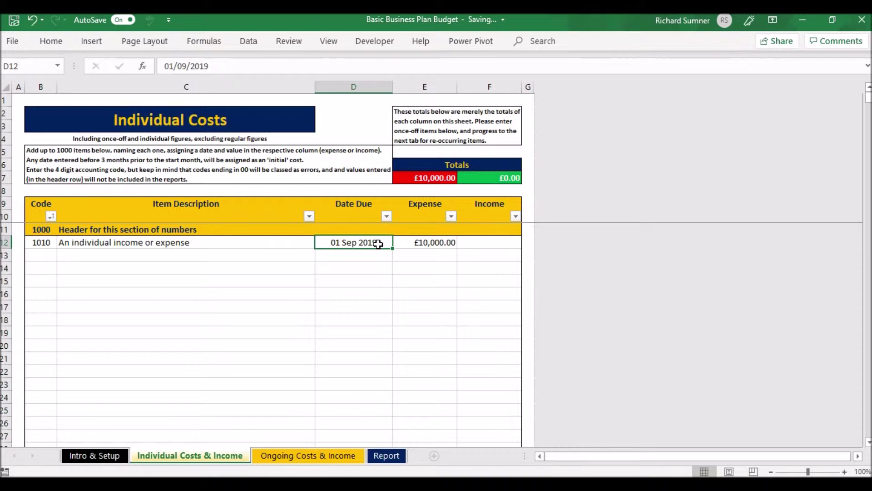
pyautogui.click(421, 246)
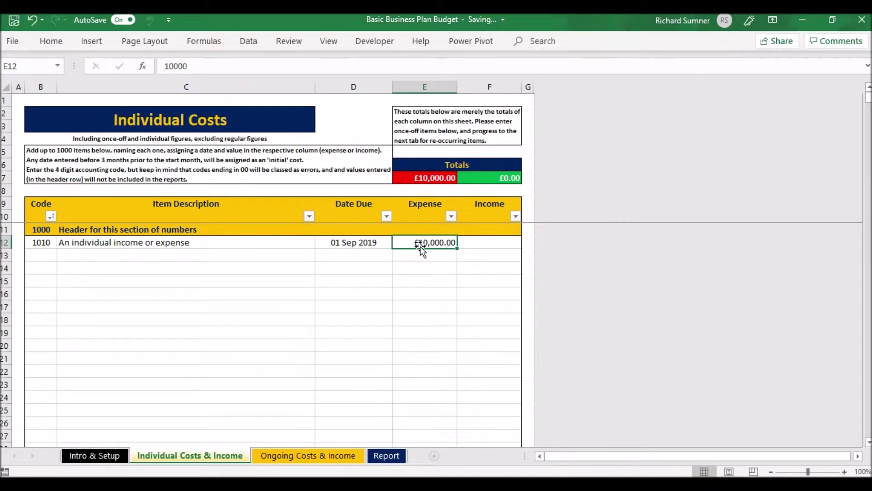
pyautogui.press('Tab')
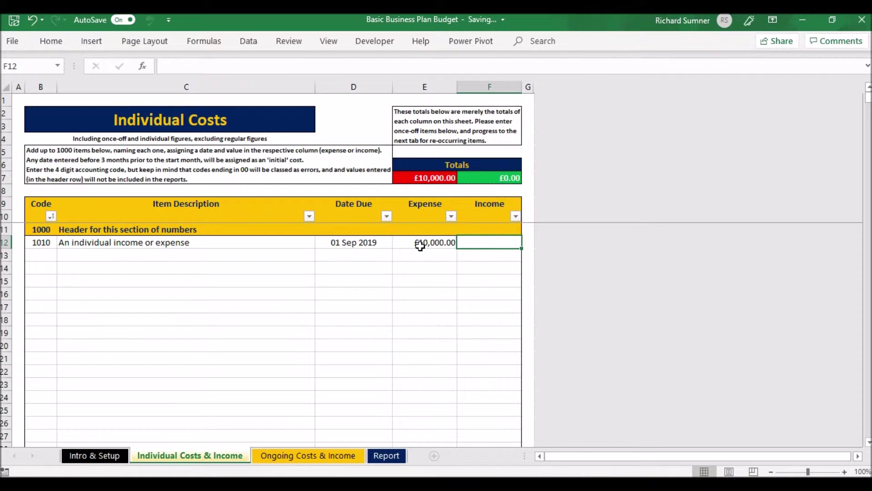
# Look over the empty entry rows in the Code column below the sample item
pyautogui.press('Left')
pyautogui.press('Left')
pyautogui.press('Left')
pyautogui.press('Left')
pyautogui.press('Left')
pyautogui.press('Down')
pyautogui.press('Down')
pyautogui.press('Down')
pyautogui.press('Down')
pyautogui.press('Down')
pyautogui.press('Down')
pyautogui.press('Down')
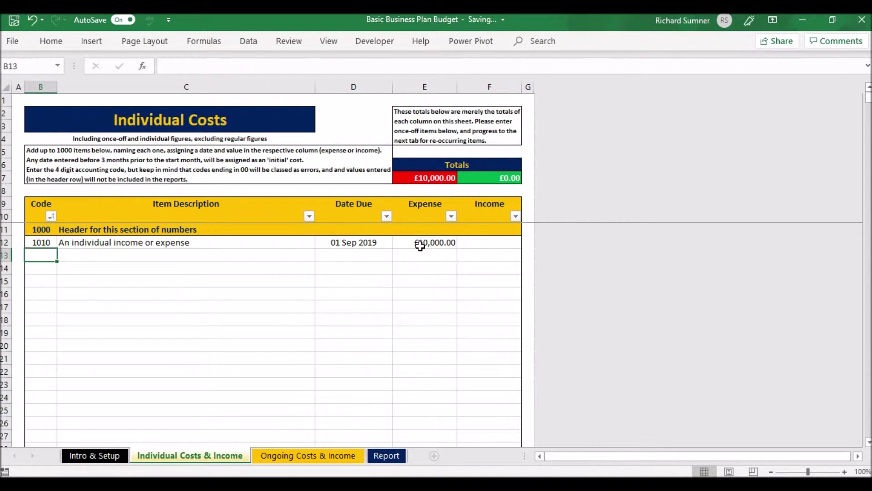
pyautogui.press('Down')
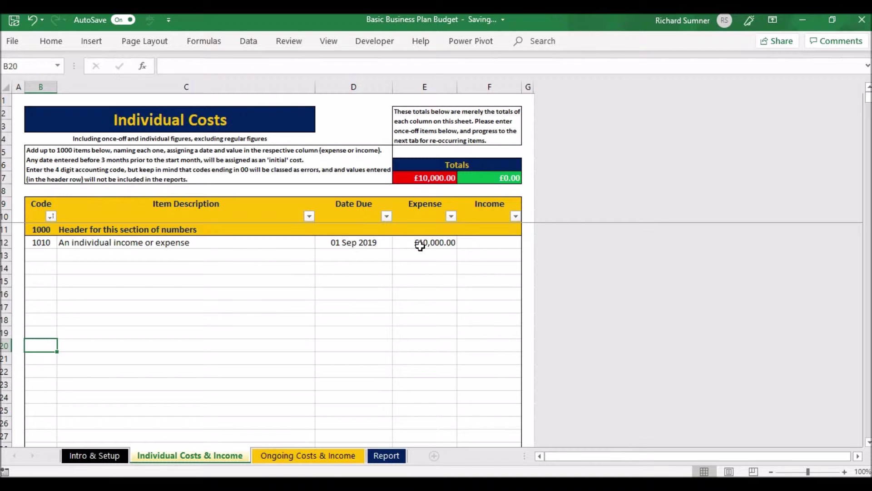
pyautogui.hotkey('ctrl', 'Up')
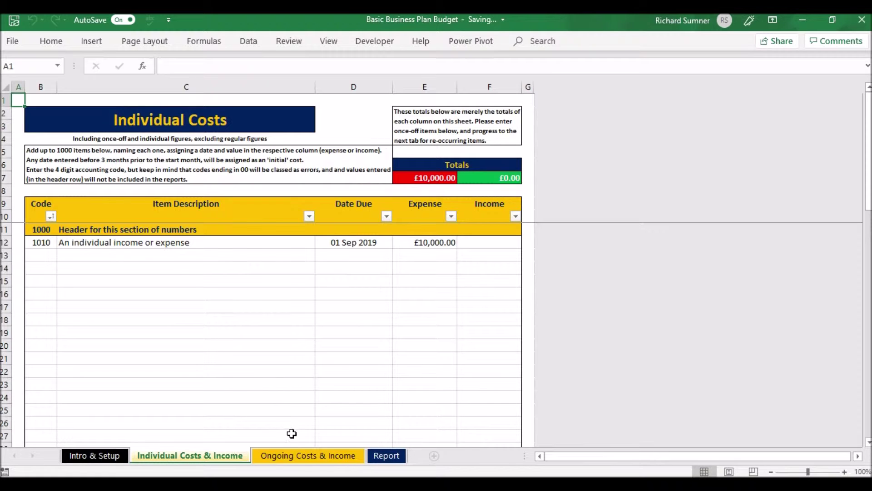
# Set the Type of row 14 on the Ongoing Costs & Income sheet to Income
pyautogui.click(294, 456)
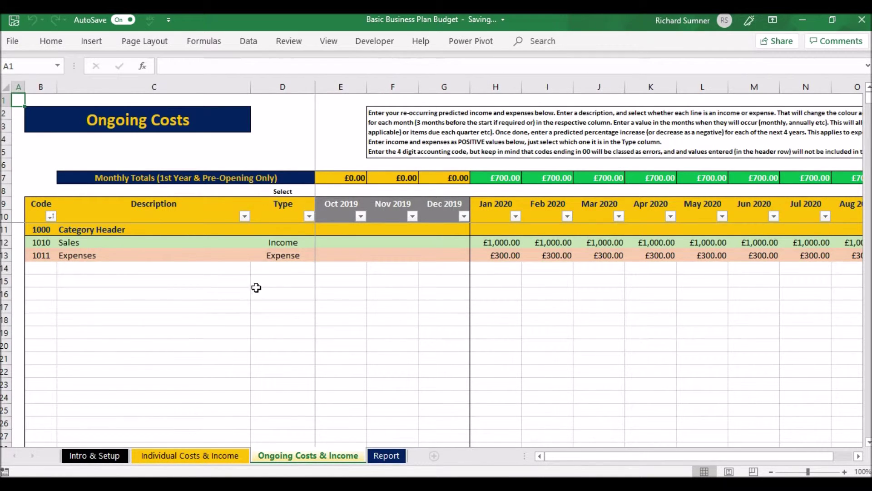
pyautogui.click(279, 265)
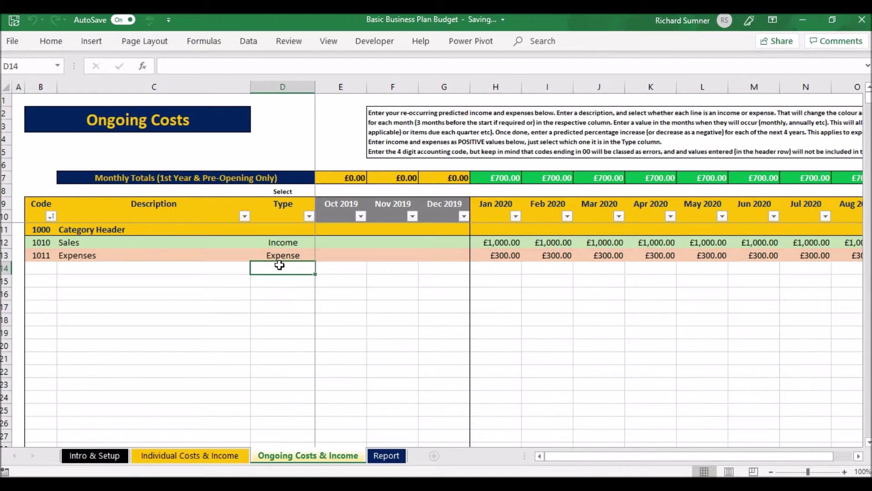
pyautogui.click(321, 268)
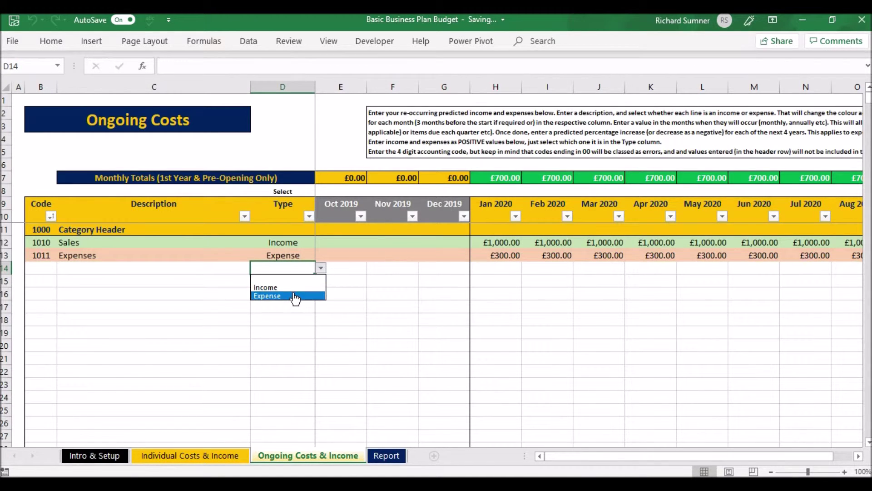
pyautogui.click(294, 288)
pyautogui.click(293, 294)
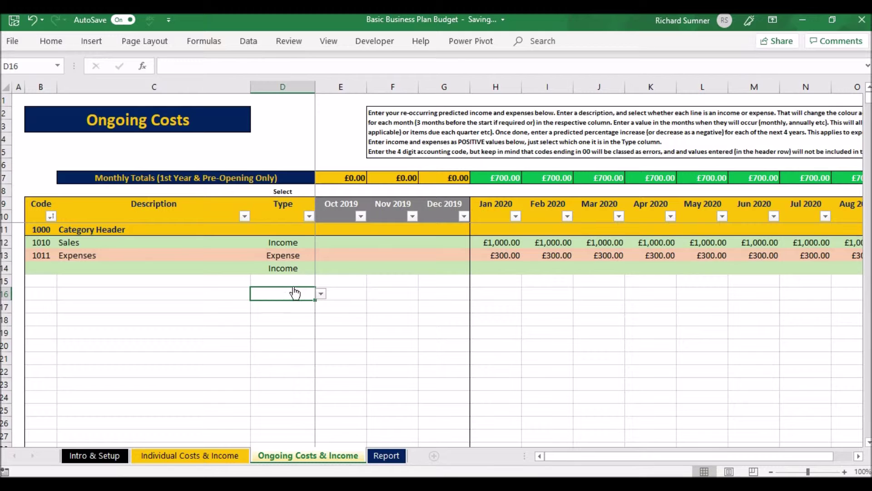
# Change the Type in row 14 to Expense, and clear the cell again
pyautogui.click(298, 267)
pyautogui.click(320, 268)
pyautogui.click(286, 296)
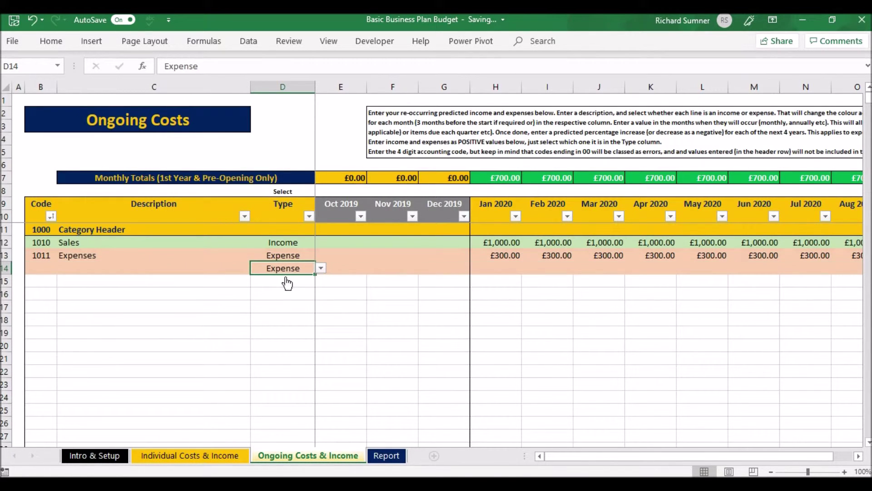
pyautogui.press('Delete')
pyautogui.click(291, 281)
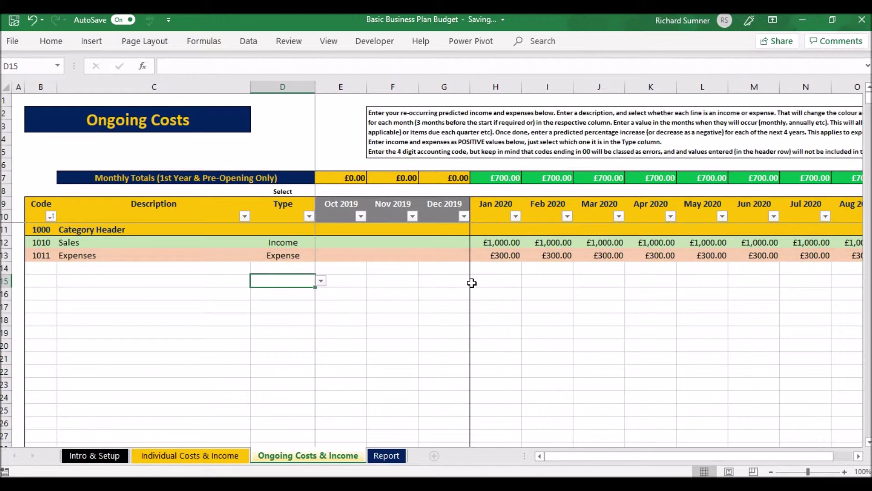
# Examine the pre-opening months from Oct 2019 to Dec 2019 in the Sales row, up to the Jan 2020 opening month
pyautogui.click(500, 244)
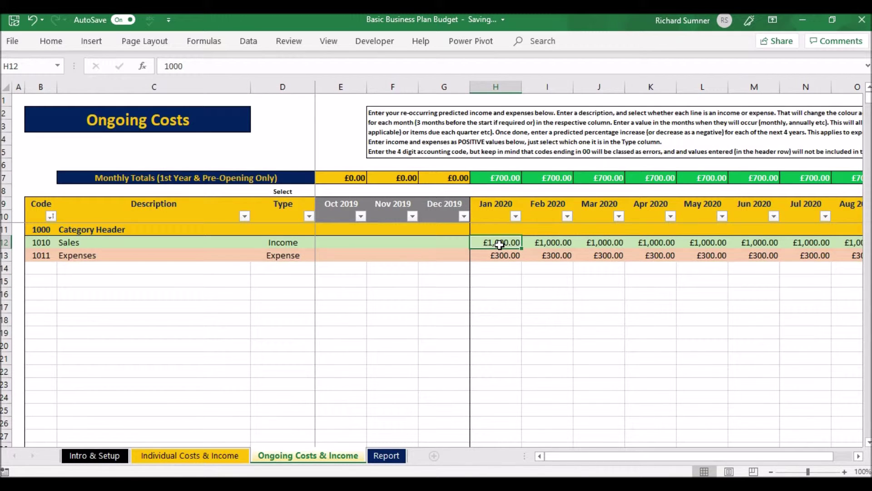
pyautogui.press('Left')
pyautogui.press('Left')
pyautogui.press('Left')
pyautogui.press('Left')
pyautogui.press('Right')
pyautogui.press('Right')
pyautogui.press('Right')
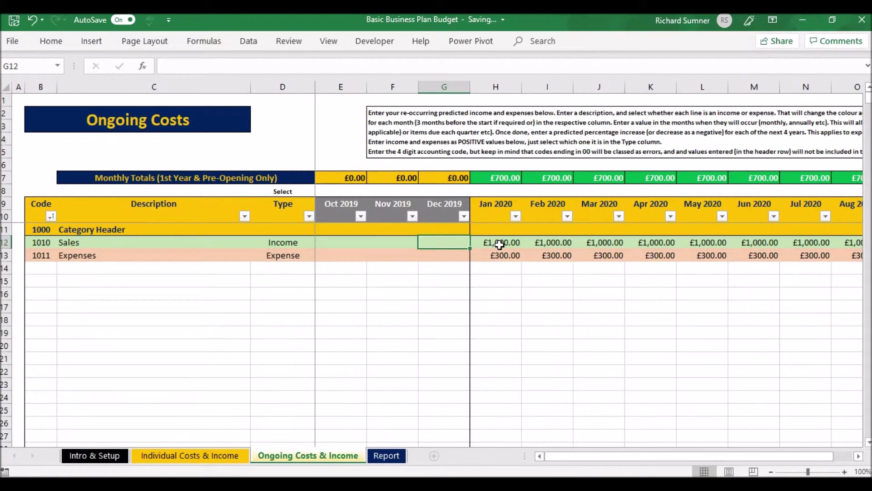
pyautogui.press('Left')
pyautogui.press('Left')
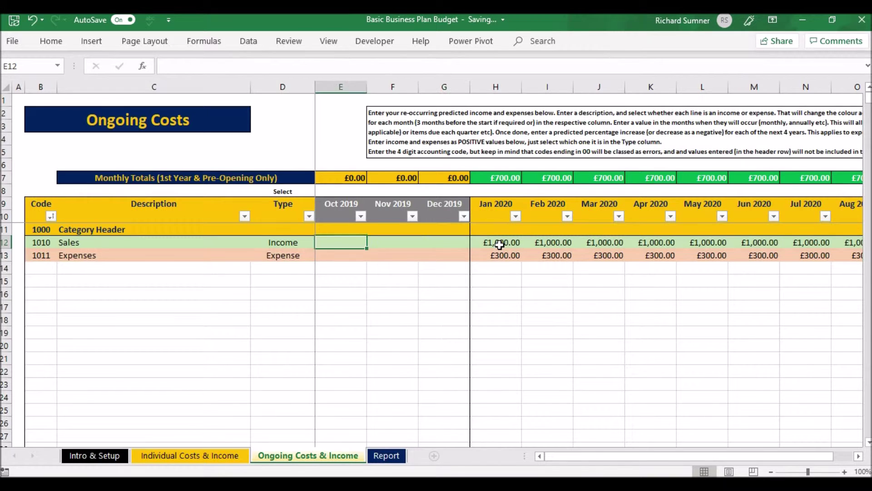
pyautogui.press('Right')
pyautogui.press('Right')
pyautogui.press('Right')
pyautogui.press('Left')
pyautogui.press('Left')
pyautogui.press('Left')
pyautogui.press('Right')
pyautogui.press('Left')
pyautogui.press('Right')
pyautogui.press('Right')
pyautogui.press('Right')
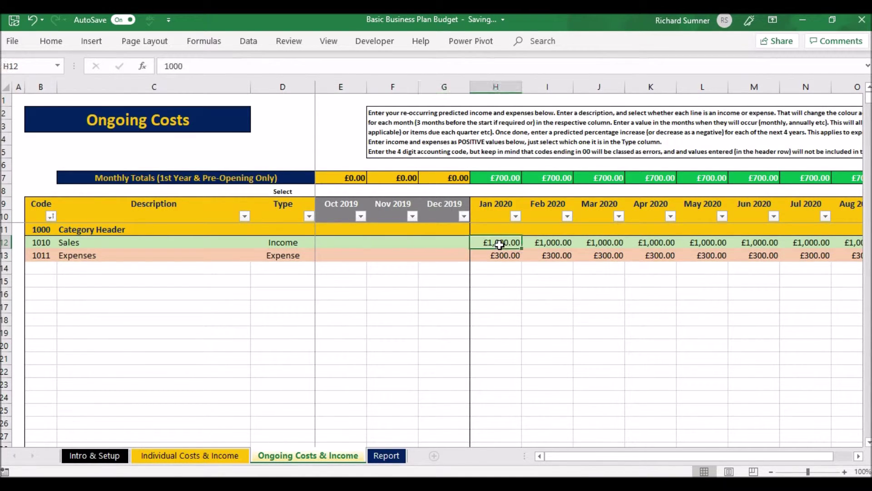
pyautogui.press('Left')
pyautogui.press('Left')
pyautogui.press('Left')
pyautogui.press('Left')
pyautogui.press('Right')
pyautogui.press('Right')
pyautogui.press('Right')
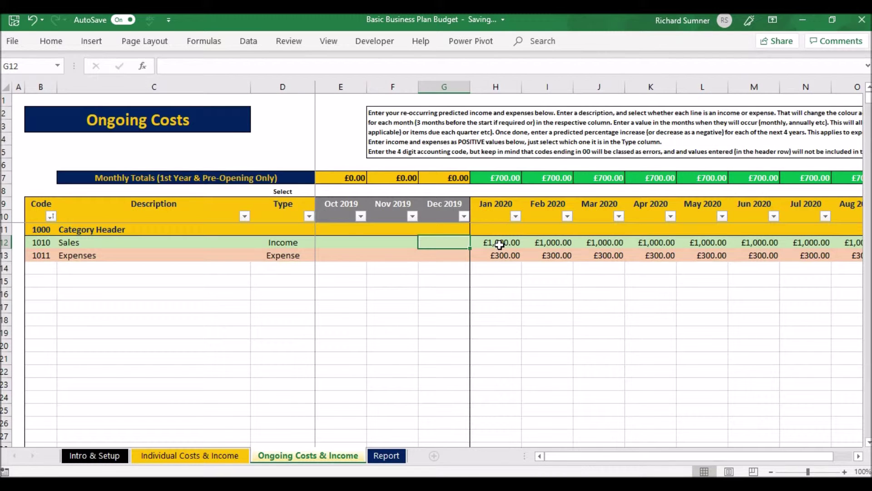
pyautogui.press('Left')
pyautogui.press('Left')
pyautogui.press('Left')
pyautogui.press('Right')
pyautogui.press('Right')
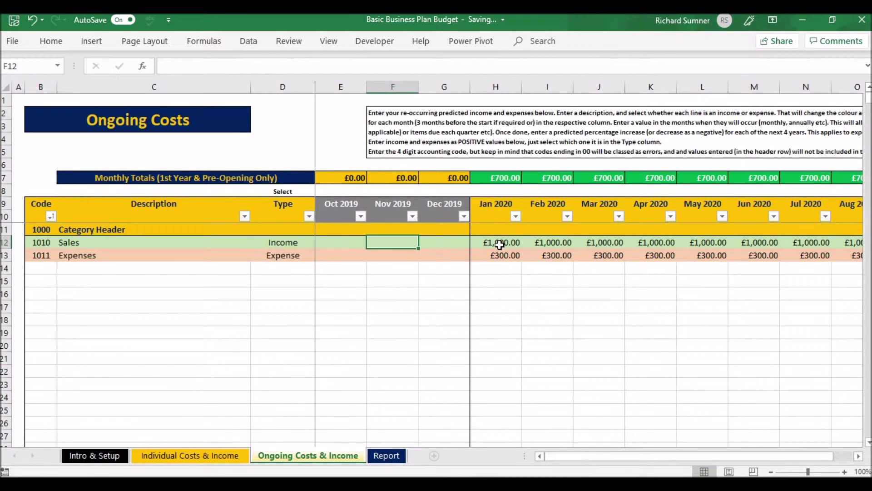
pyautogui.press('Left')
pyautogui.press('Right')
pyautogui.press('Right')
pyautogui.press('Right')
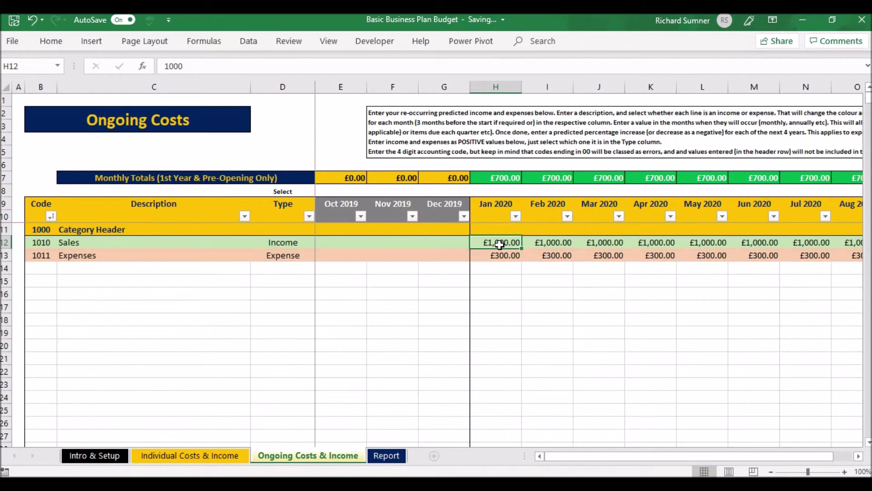
# Examine the monthly Sales amounts across 2020 as far as the Year 2 column, and return to the first months
pyautogui.press('Right')
pyautogui.press('Right')
pyautogui.press('Right')
pyautogui.press('Right')
pyautogui.press('Right')
pyautogui.press('Right')
pyautogui.press('Right')
pyautogui.press('Right')
pyautogui.press('Right')
pyautogui.press('Right')
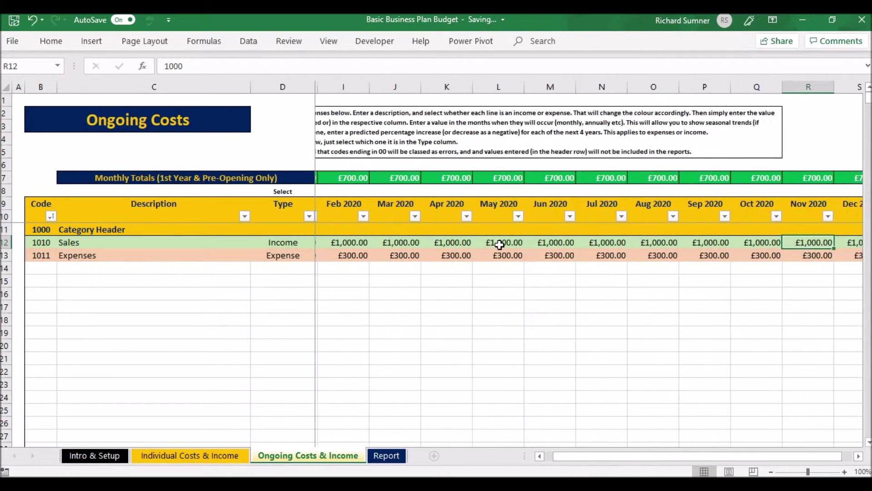
pyautogui.press('Right')
pyautogui.press('Right')
pyautogui.press('Left')
pyautogui.press('Left')
pyautogui.press('Left')
pyautogui.press('Left')
pyautogui.press('Left')
pyautogui.press('Left')
pyautogui.press('Left')
pyautogui.press('Left')
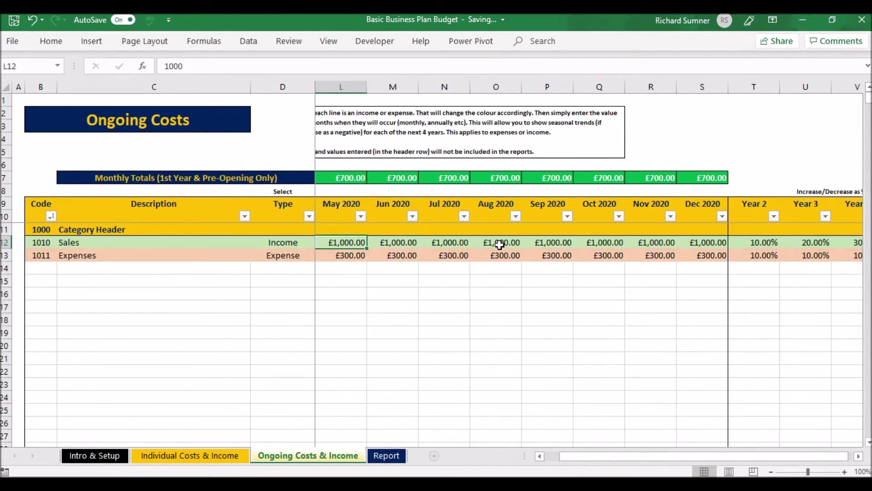
pyautogui.press('Left')
pyautogui.press('Left')
pyautogui.press('Left')
pyautogui.press('Left')
pyautogui.press('Left')
pyautogui.press('Left')
pyautogui.press('Left')
pyautogui.press('Left')
pyautogui.press('Right')
pyautogui.press('Right')
pyautogui.press('Right')
pyautogui.press('Right')
pyautogui.press('Right')
pyautogui.press('Right')
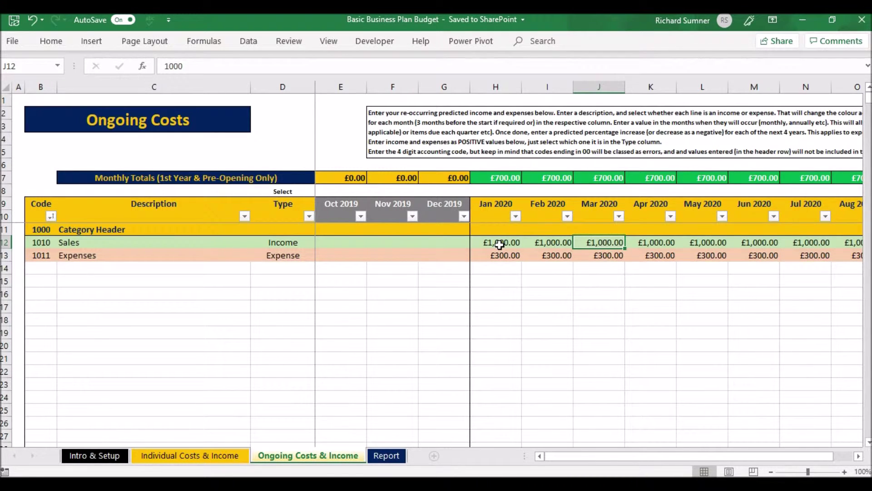
pyautogui.press('Left')
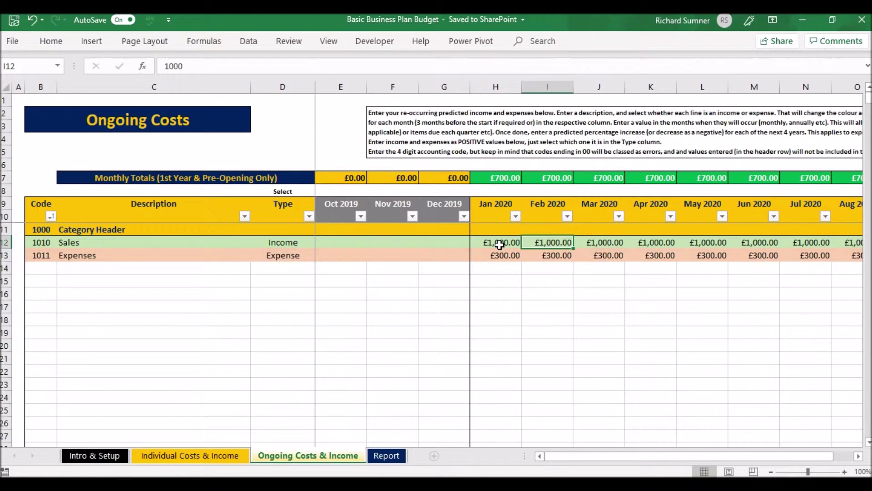
# Examine the monthly Sales amounts up to Aug 2020, and the Expenses amounts back to Jan 2020
pyautogui.press('Left')
pyautogui.press('Right')
pyautogui.press('Right')
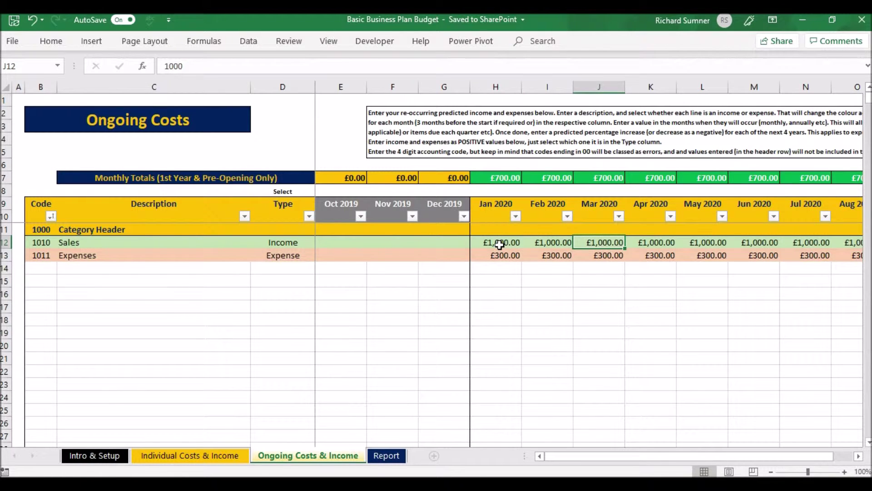
pyautogui.press('Right')
pyautogui.press('Right')
pyautogui.press('Right')
pyautogui.press('Right')
pyautogui.press('Right')
pyautogui.press('Down')
pyautogui.press('Left')
pyautogui.press('Left')
pyautogui.press('Left')
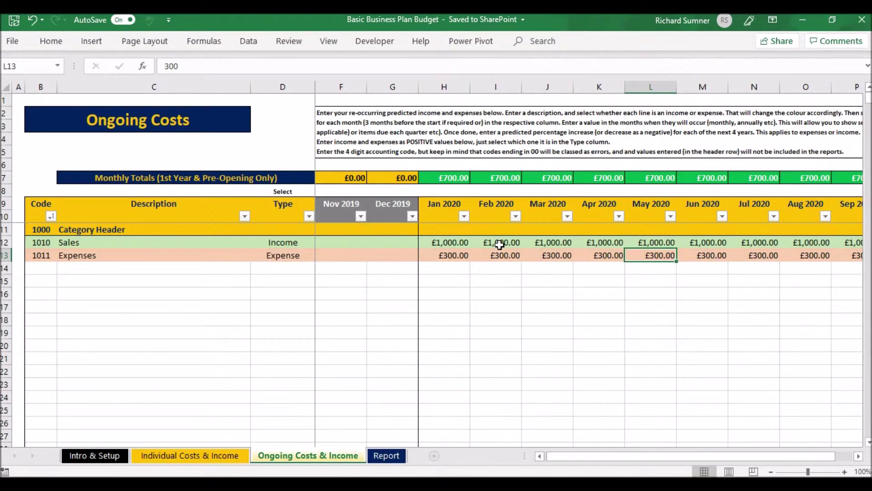
pyautogui.press('Left')
pyautogui.press('Left')
pyautogui.press('Right')
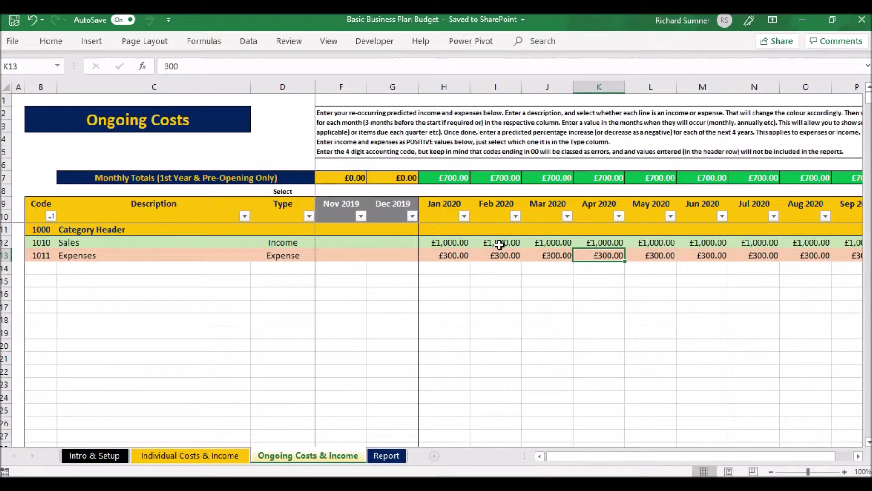
pyautogui.press('Left')
pyautogui.press('Left')
pyautogui.press('Left')
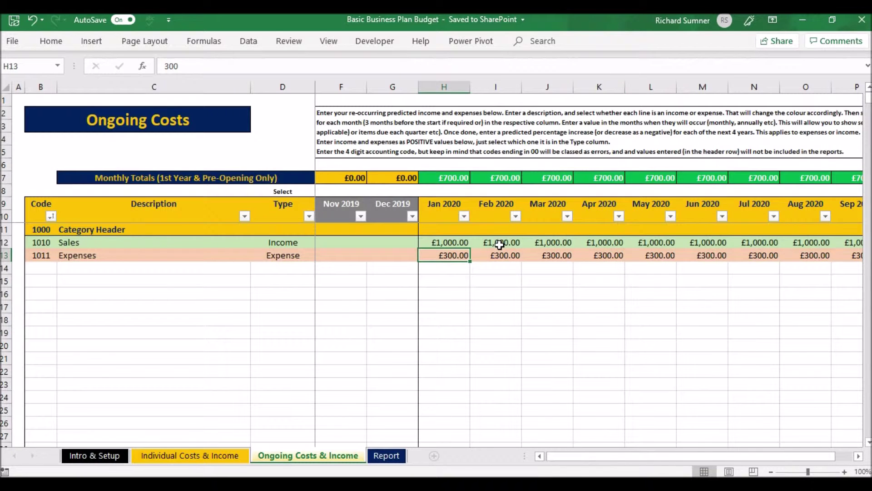
# Examine the Sales amounts from Jan 2020 through Dec 2020, and go back to the Dec 2019 pre-opening month
pyautogui.press('Up')
pyautogui.press('Right')
pyautogui.press('Right')
pyautogui.press('Right')
pyautogui.press('Right')
pyautogui.press('Right')
pyautogui.press('Right')
pyautogui.press('Right')
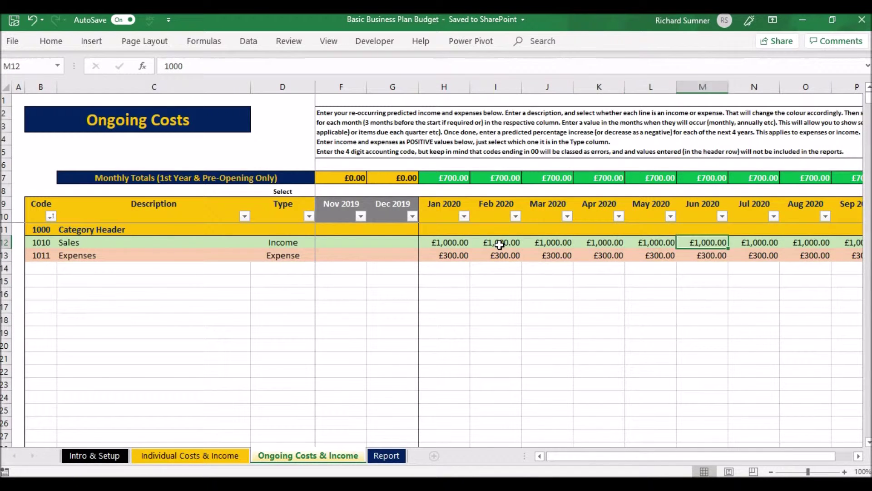
pyautogui.press('Right')
pyautogui.press('Right')
pyautogui.press('Right')
pyautogui.press('Right')
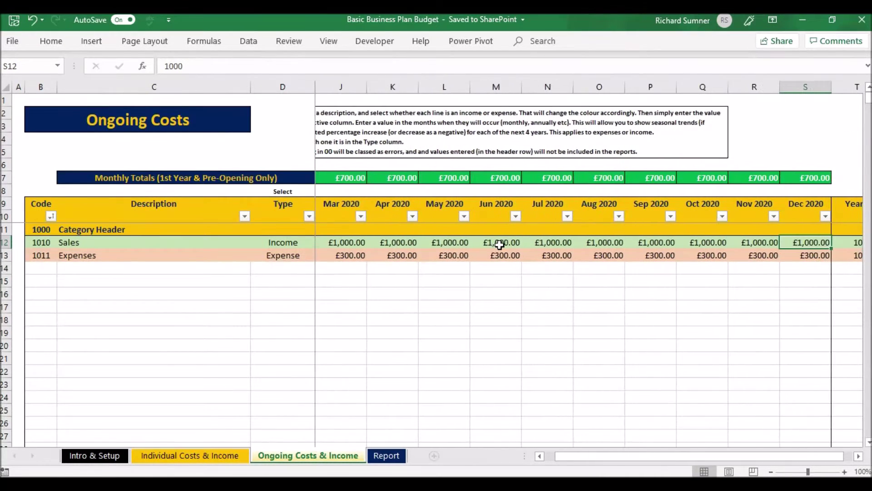
pyautogui.press('Left')
pyautogui.press('Left')
pyautogui.press('Left')
pyautogui.press('Left')
pyautogui.press('Left')
pyautogui.press('Left')
pyautogui.press('Left')
pyautogui.press('Left')
pyautogui.press('Left')
pyautogui.press('Left')
pyautogui.press('Left')
pyautogui.press('Left')
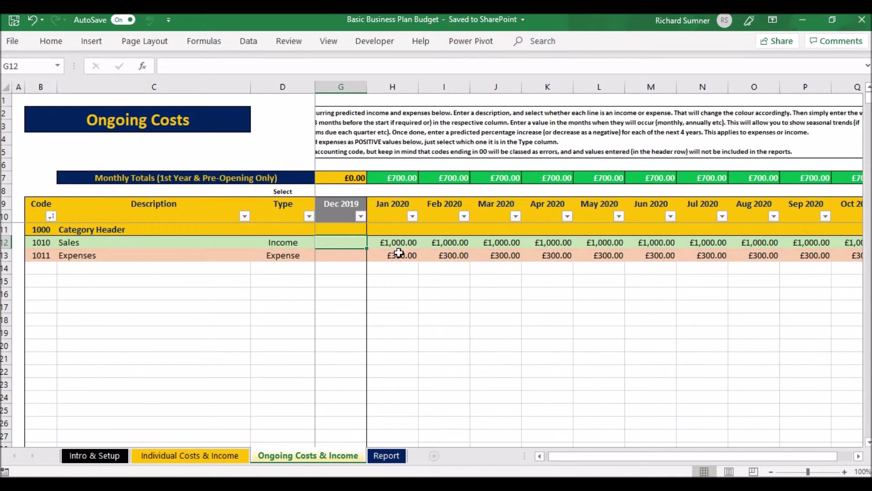
# Examine the Expenses row from Mar 2020 across to the yearly increase/decrease percentages for Year 2 to Year 5
pyautogui.click(501, 252)
pyautogui.press('Right')
pyautogui.press('Right')
pyautogui.press('Right')
pyautogui.press('Right')
pyautogui.press('Right')
pyautogui.press('Right')
pyautogui.press('Right')
pyautogui.press('Right')
pyautogui.press('Right')
pyautogui.press('Right')
pyautogui.press('Right')
pyautogui.press('Right')
pyautogui.press('Right')
pyautogui.press('Left')
pyautogui.press('Left')
pyautogui.press('Left')
# Examine the Sales increase/decrease percentages for Year 2 to Year 5, and return to the pre-opening months
pyautogui.press('Up')
pyautogui.press('Right')
pyautogui.press('Right')
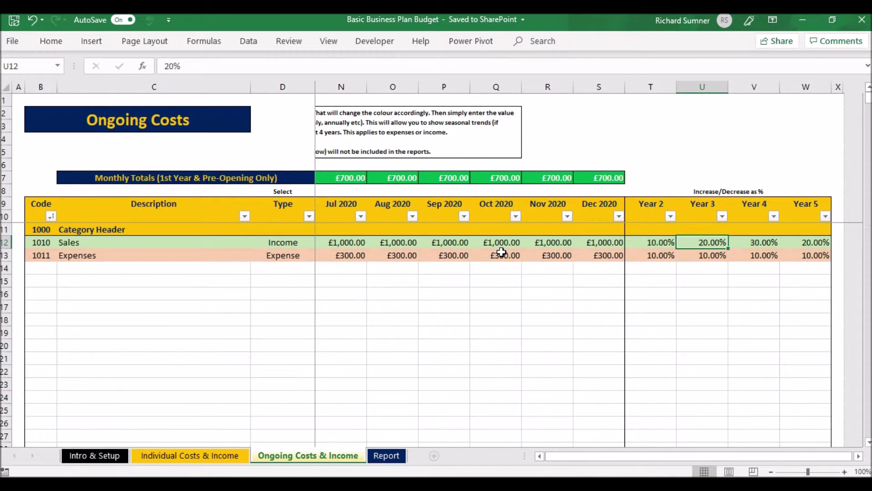
pyautogui.press('Right')
pyautogui.press('Left')
pyautogui.press('Left')
pyautogui.press('Left')
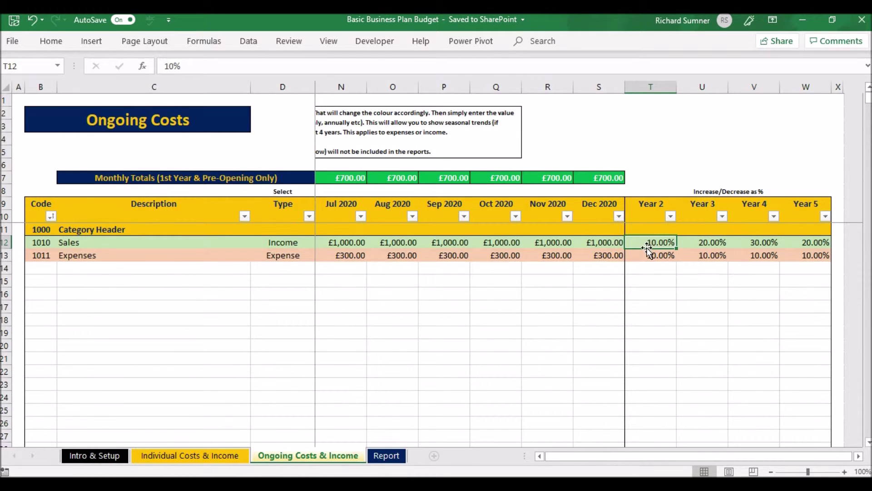
pyautogui.press('Left')
pyautogui.press('Right')
pyautogui.press('Right')
pyautogui.press('Right')
pyautogui.press('Right')
pyautogui.press('Left')
pyautogui.press('Left')
pyautogui.press('Left')
pyautogui.press('Left')
pyautogui.press('Home')
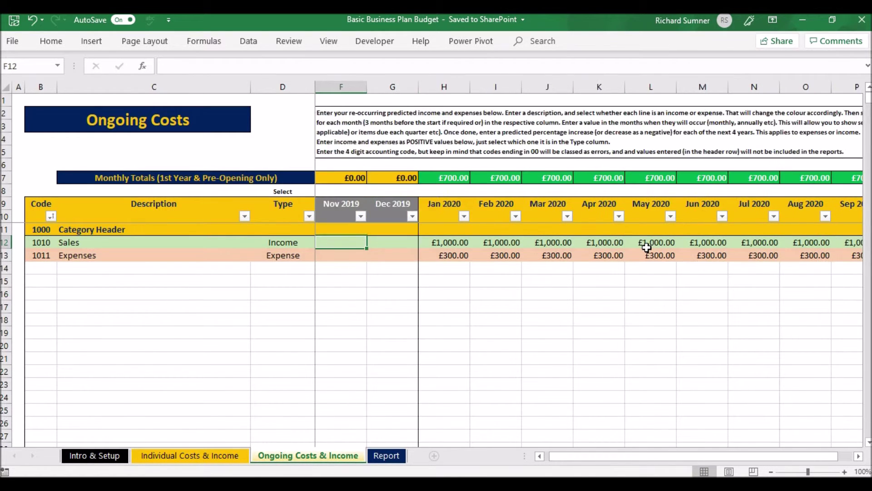
# Examine the Code column down to the end of the blank entry rows and back to the last filled code
pyautogui.press('Left')
pyautogui.press('Left')
pyautogui.press('Left')
pyautogui.press('Left')
pyautogui.press('Left')
pyautogui.press('Right')
pyautogui.press('Down')
pyautogui.press('Down')
pyautogui.press('Down')
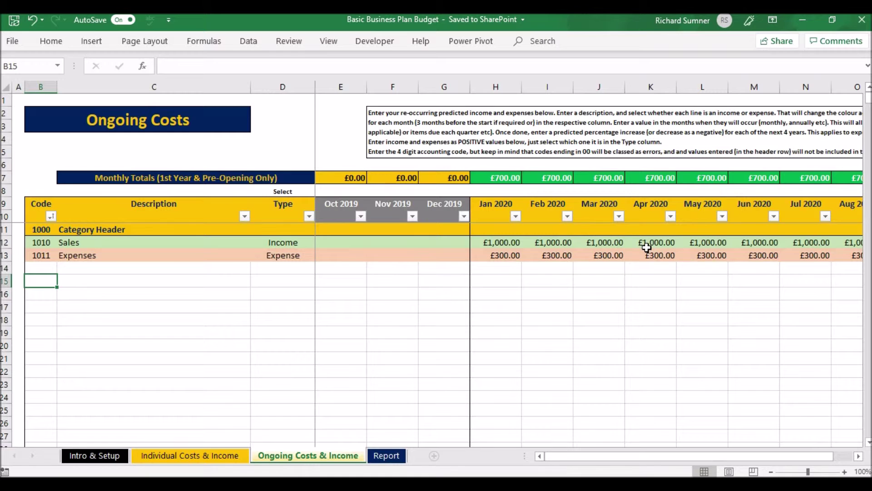
pyautogui.hotkey('ctrl', 'Down')
pyautogui.hotkey('ctrl', 'Up')
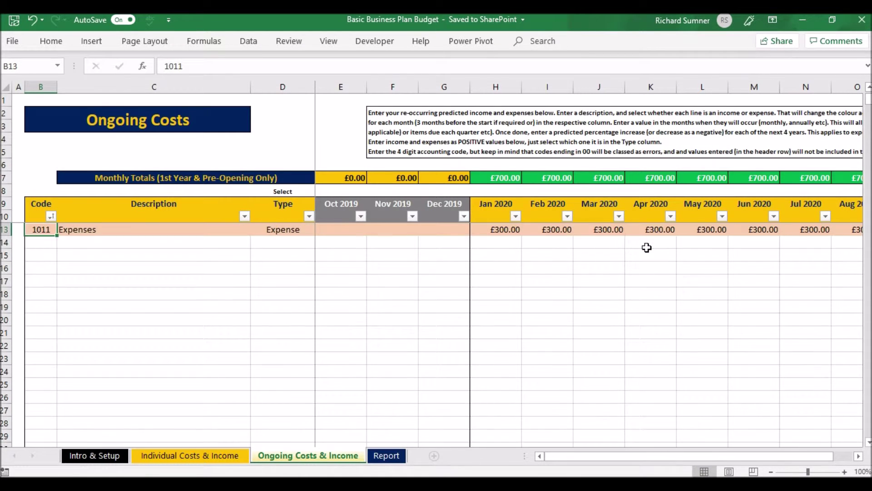
# Return the selection to cell A1 of the Ongoing Costs & Income sheet
pyautogui.press('Up')
pyautogui.press('Up')
pyautogui.press('Up')
pyautogui.press('Up')
pyautogui.press('Up')
pyautogui.press('Up')
pyautogui.press('Up')
pyautogui.press('Up')
pyautogui.press('Up')
pyautogui.press('Up')
pyautogui.press('Up')
pyautogui.press('Left')
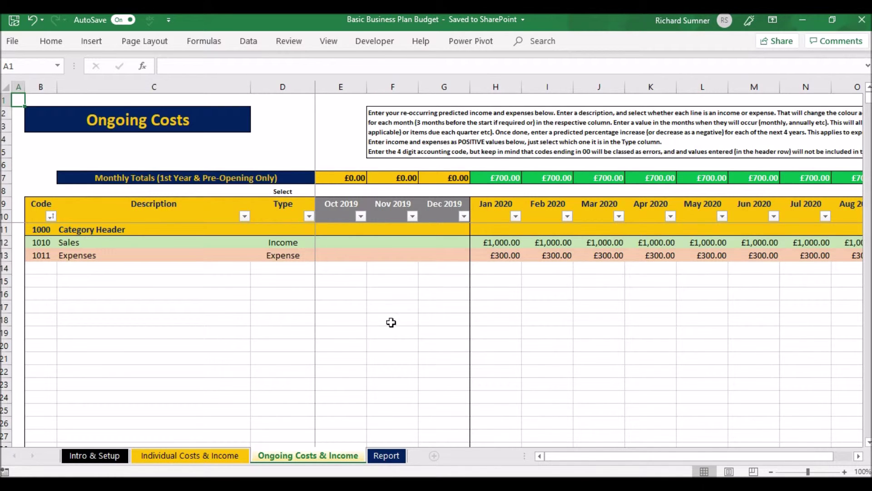
# Open the Report sheet and examine the plan periods and the Overall Balance chart's break-even crossing
pyautogui.click(383, 456)
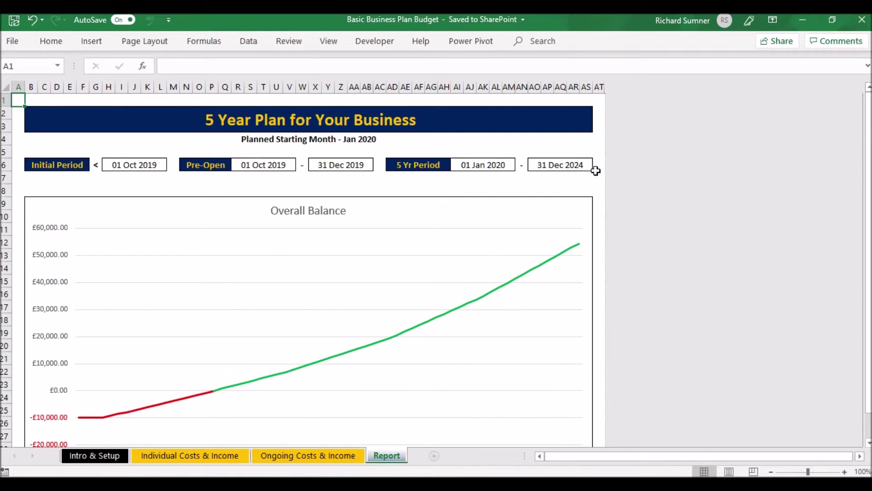
pyautogui.scroll(-2, 444, 182)
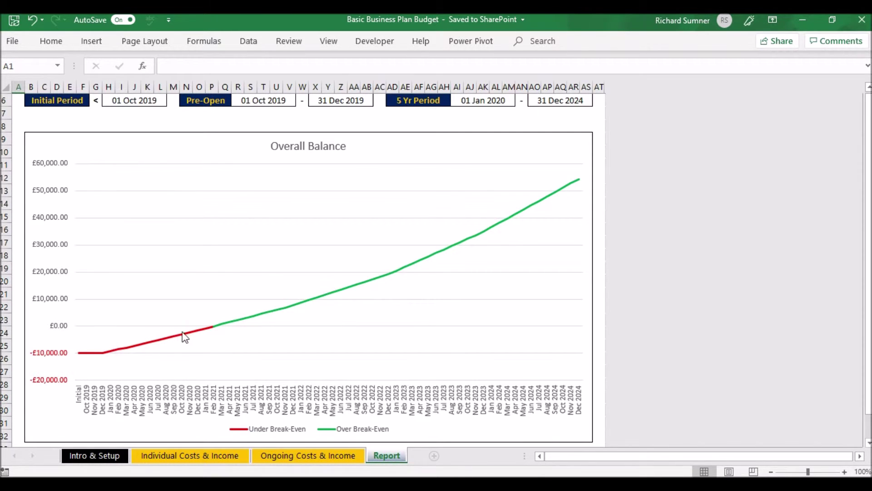
pyautogui.moveTo(213, 330)
pyautogui.scroll(-1, 214, 311)
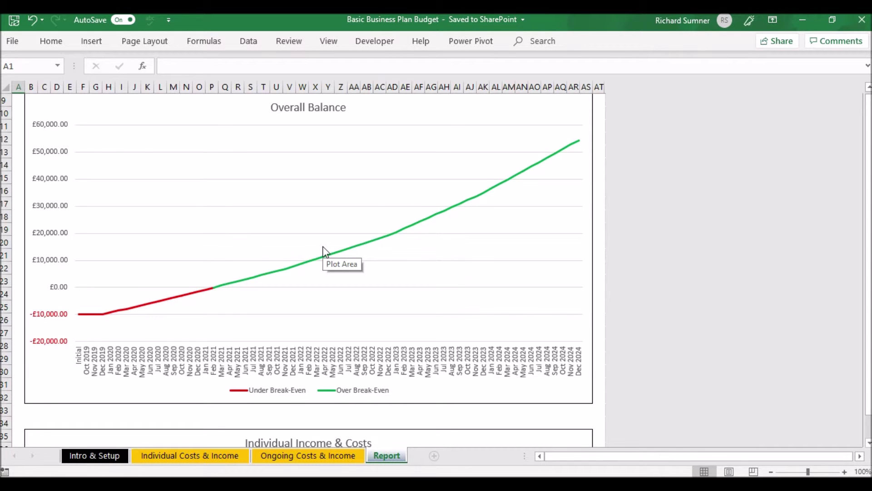
# Examine the Individual, Ongoing, and Combined Income & Costs charts on the Report sheet
pyautogui.scroll(-6, 325, 251)
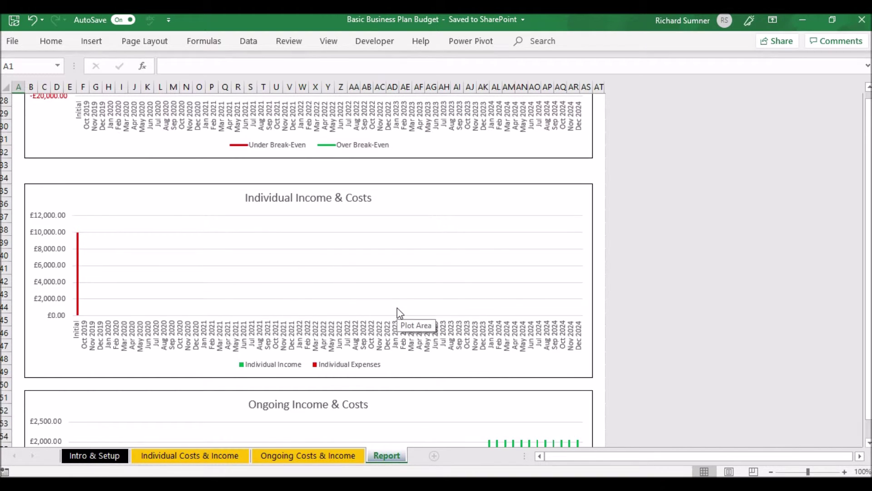
pyautogui.scroll(-3, 398, 313)
pyautogui.scroll(-1, 398, 309)
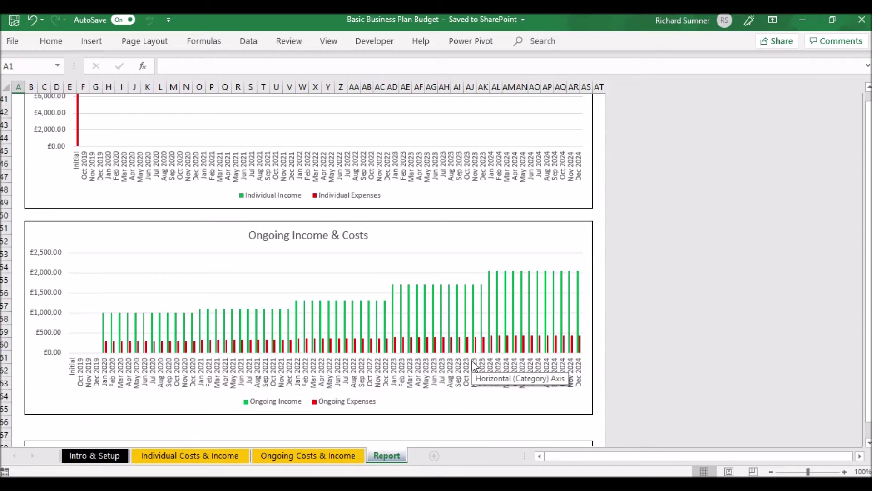
pyautogui.scroll(-6, 473, 364)
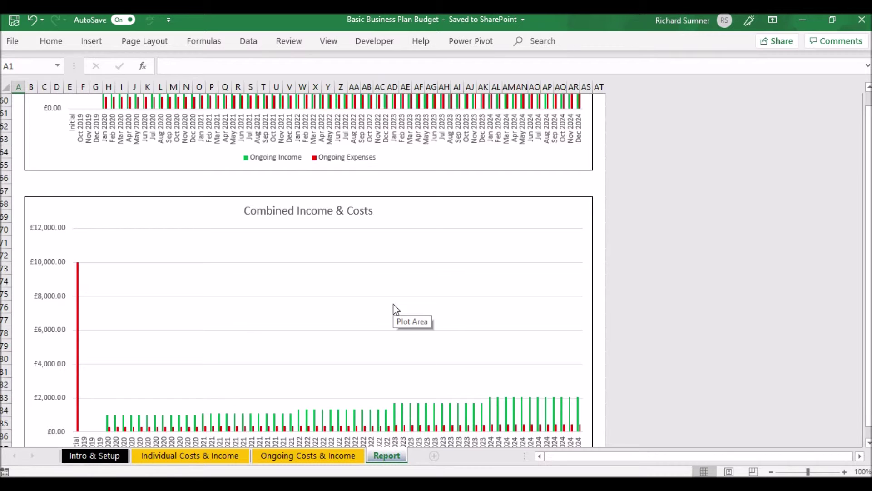
pyautogui.scroll(-1, 393, 303)
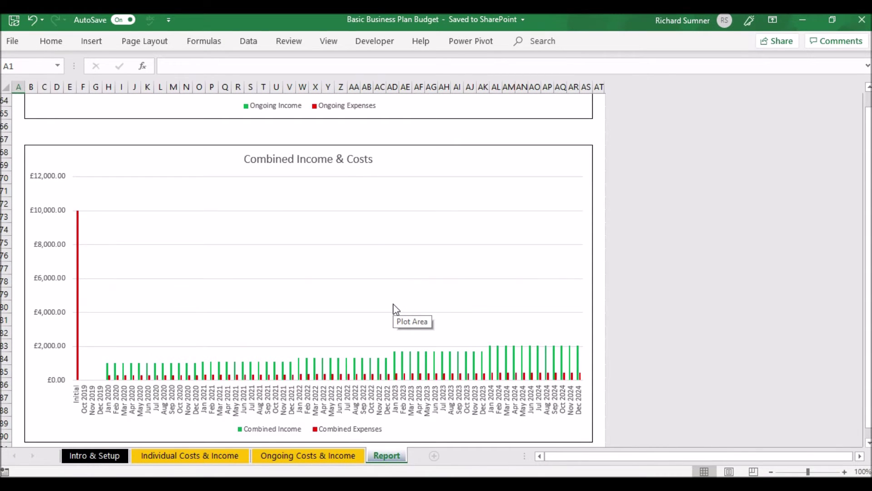
# Examine the planned break-even point, months in deficit and overall total chart, down to the Individual Code Report
pyautogui.scroll(-5, 394, 305)
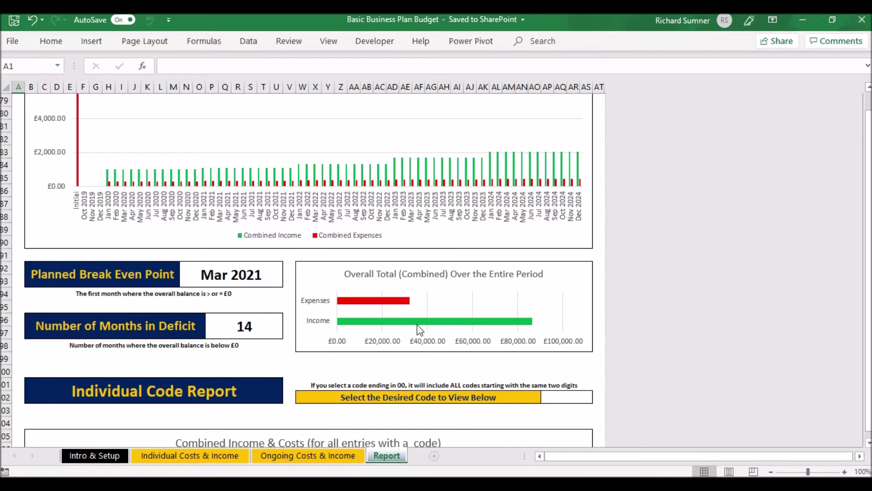
pyautogui.scroll(-2, 221, 294)
pyautogui.scroll(-2, 223, 291)
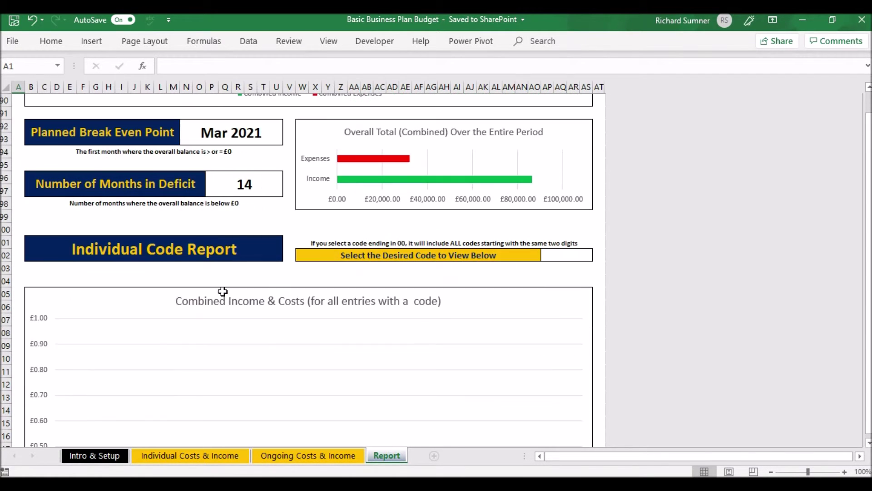
pyautogui.scroll(-2, 392, 265)
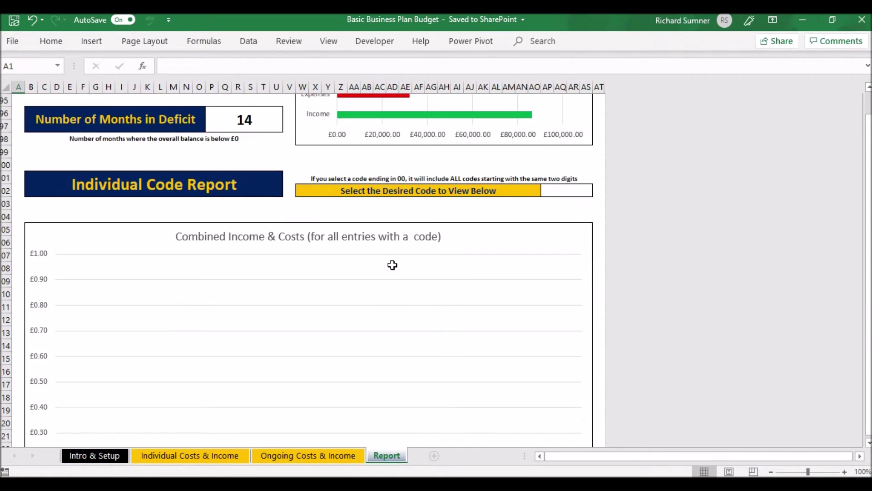
# Check the codes on the Ongoing Costs & Income sheet, and set the Individual Code Report to code 1000
pyautogui.click(565, 193)
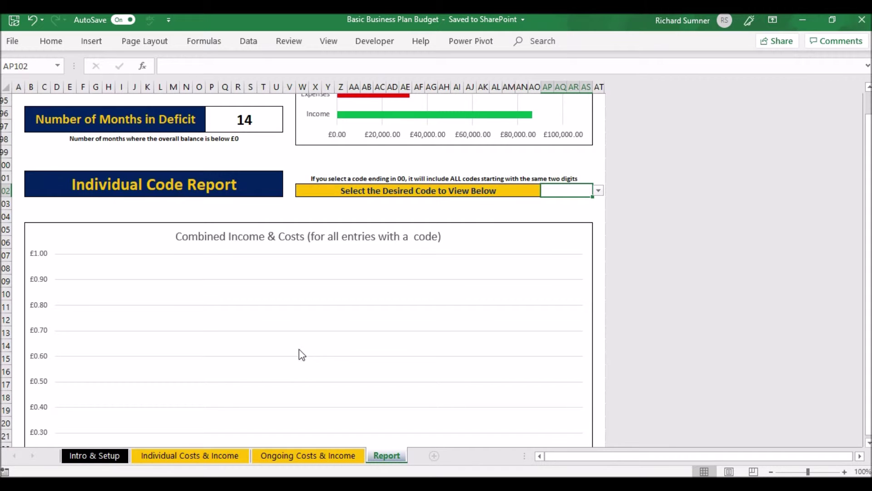
pyautogui.click(281, 456)
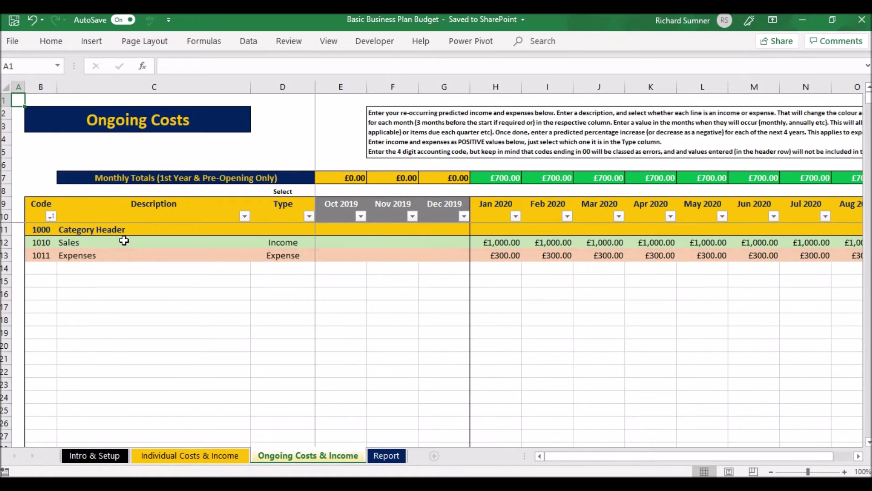
pyautogui.click(395, 459)
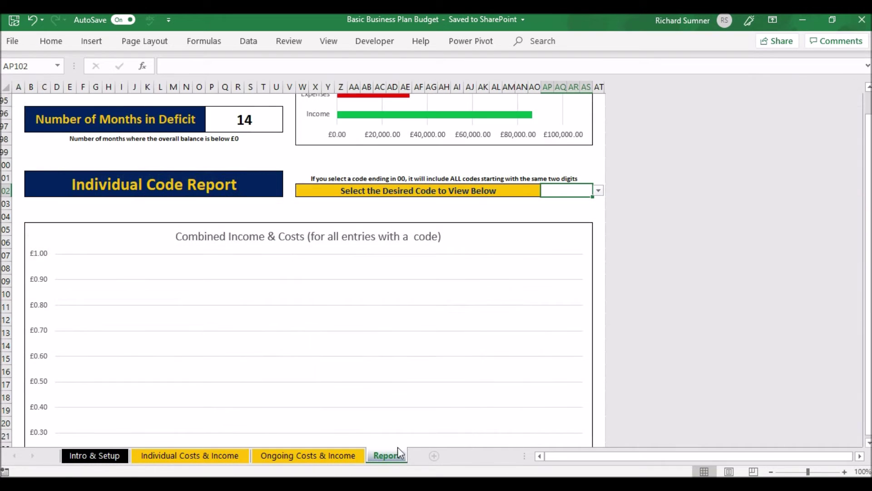
pyautogui.click(598, 190)
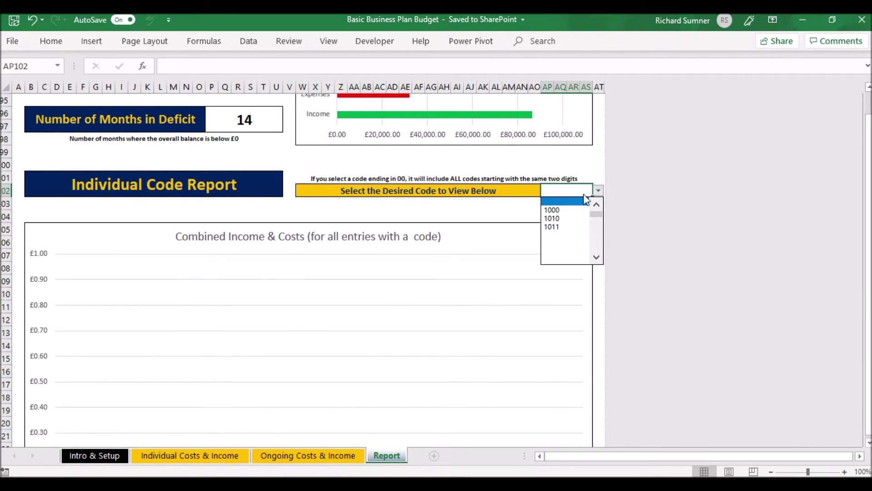
pyautogui.click(567, 212)
pyautogui.scroll(-1, 448, 233)
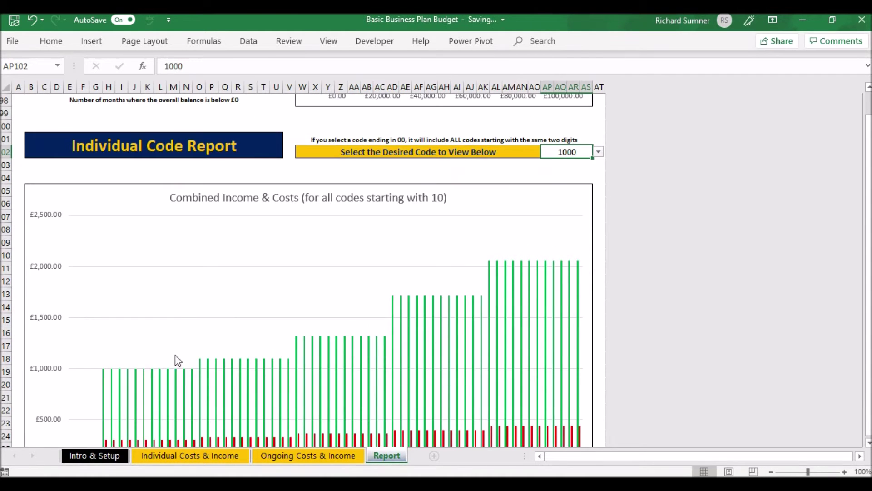
# Set the Individual Code Report to code 1010 and examine its Combined Income & Costs chart
pyautogui.click(598, 153)
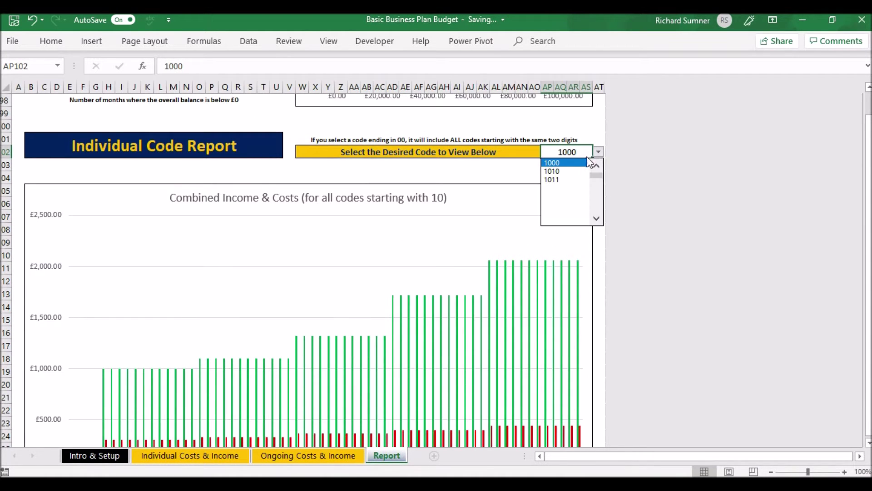
pyautogui.click(563, 171)
pyautogui.scroll(-2, 383, 238)
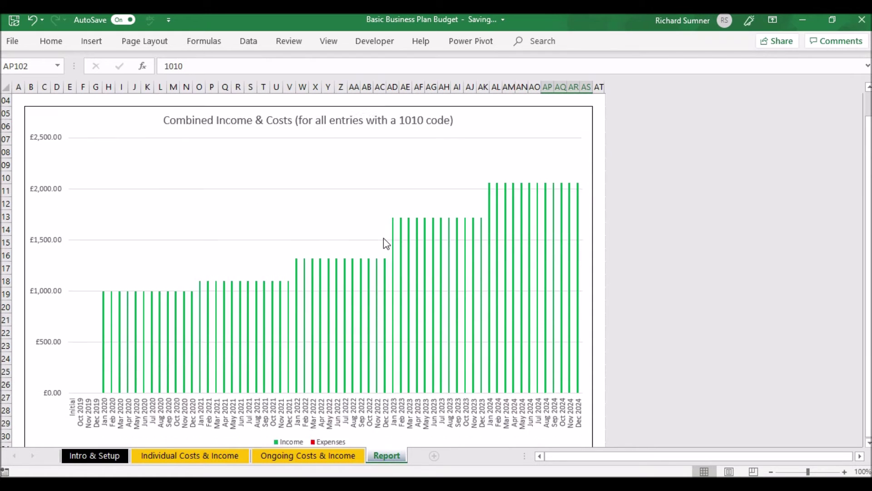
pyautogui.scroll(2, 365, 326)
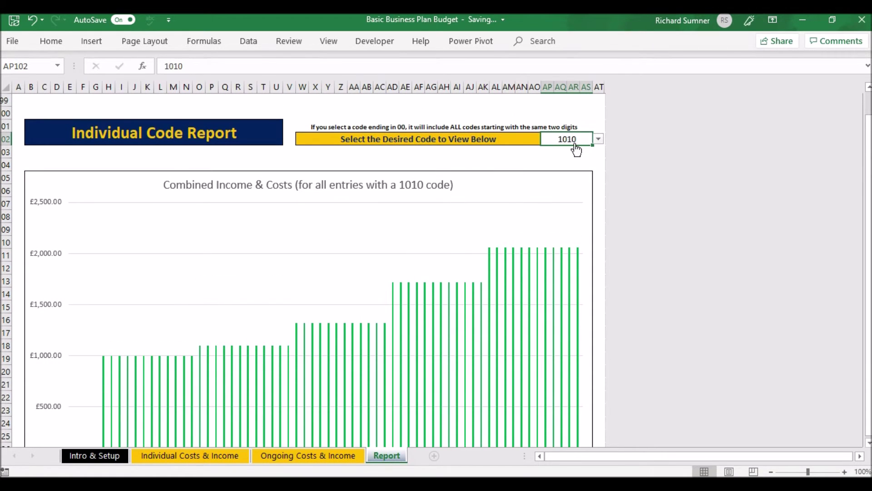
# Set the Individual Code Report to code 1011 and examine its Combined Income & Costs chart
pyautogui.click(598, 139)
pyautogui.click(583, 157)
pyautogui.scroll(-3, 420, 236)
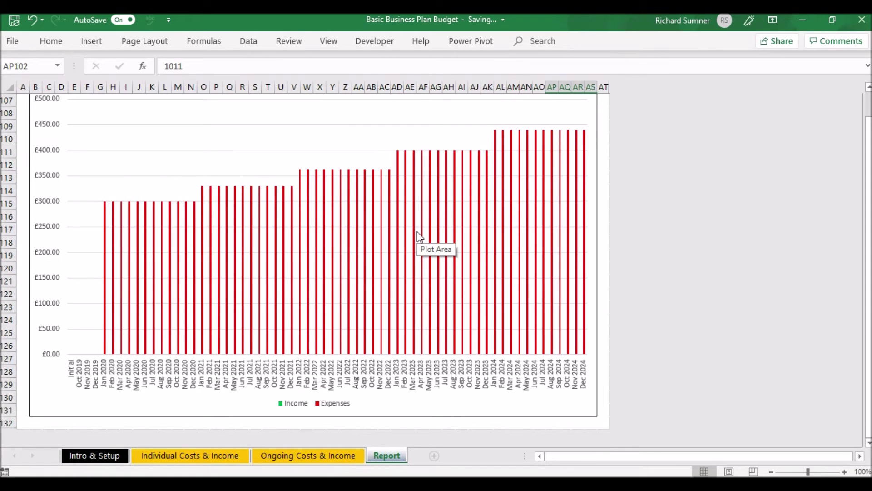
pyautogui.scroll(3, 419, 236)
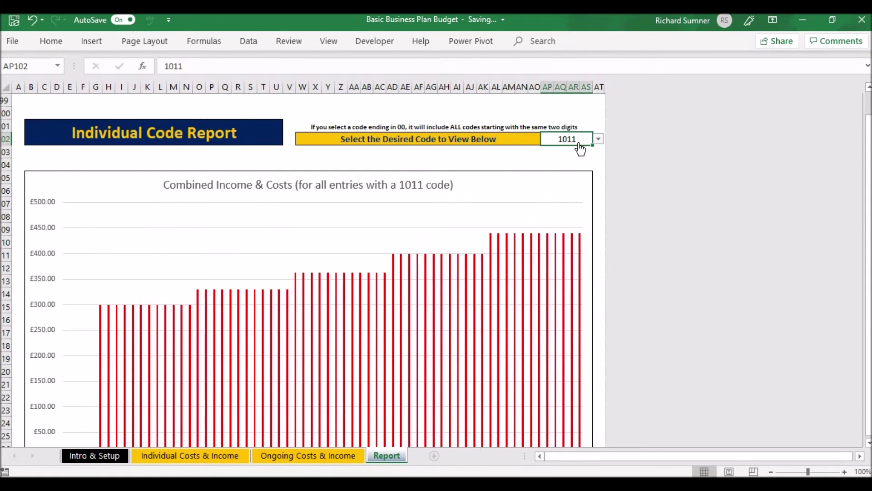
# Clear the Individual Code Report's code, set it to 1000, and examine the Combined Income & Costs chart for codes starting with 10
pyautogui.press('BackSpace')
pyautogui.press('Return')
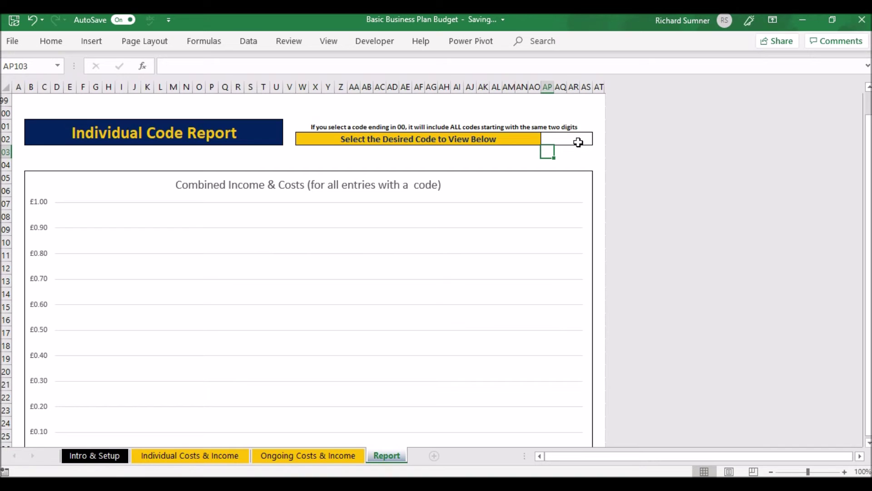
pyautogui.click(578, 140)
pyautogui.click(598, 140)
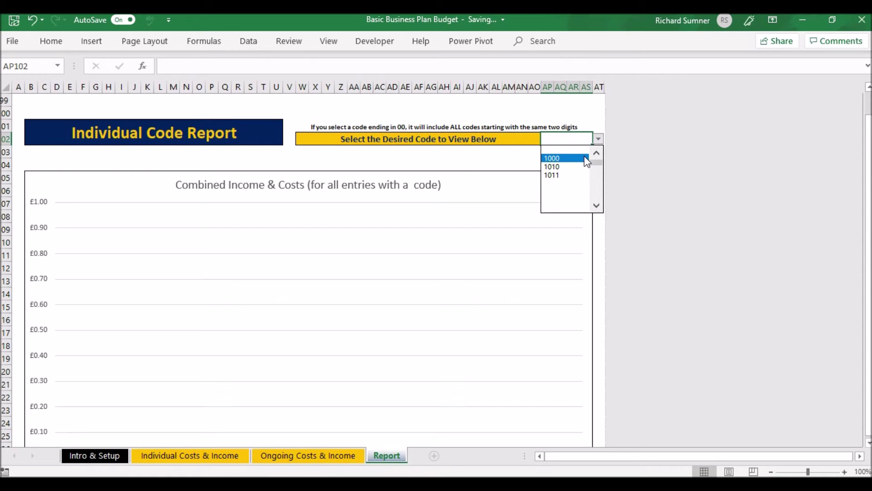
pyautogui.click(585, 159)
pyautogui.scroll(-2, 484, 221)
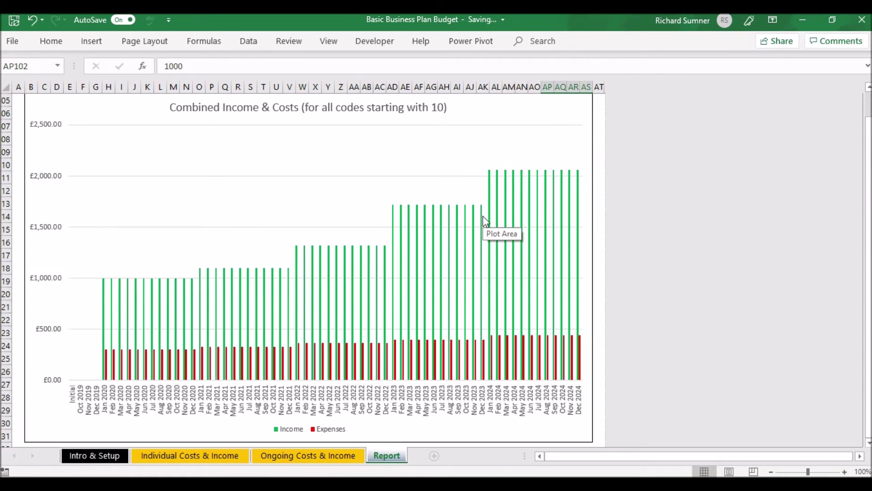
# Clear the selected code from the Individual Code Report so no code is chosen
pyautogui.scroll(3, 484, 221)
pyautogui.press('BackSpace')
pyautogui.press('Return')
# Review the Report sheet's summary figures and charts from the overall total back up to the Overall Balance chart and plan heading
pyautogui.scroll(3, 401, 163)
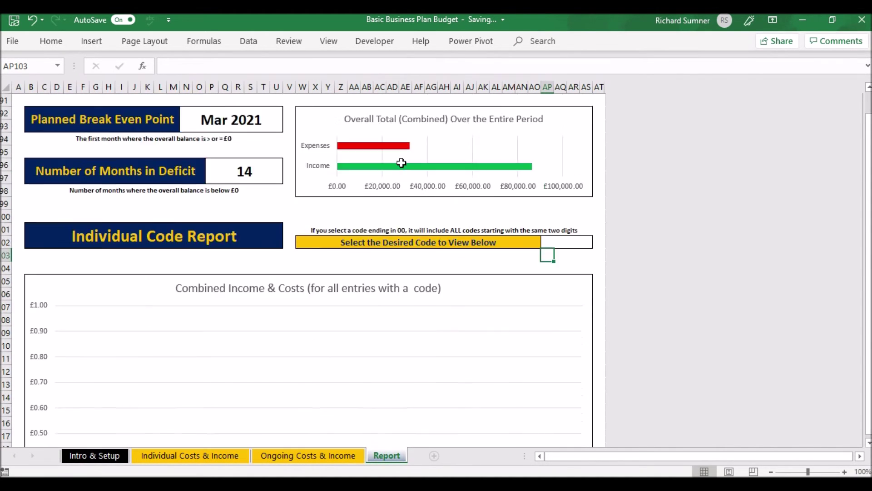
pyautogui.scroll(1, 401, 163)
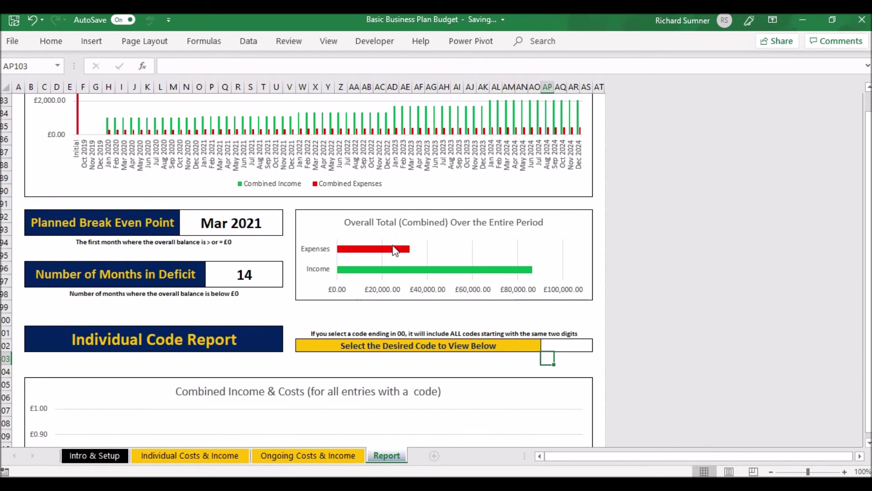
pyautogui.scroll(4, 408, 249)
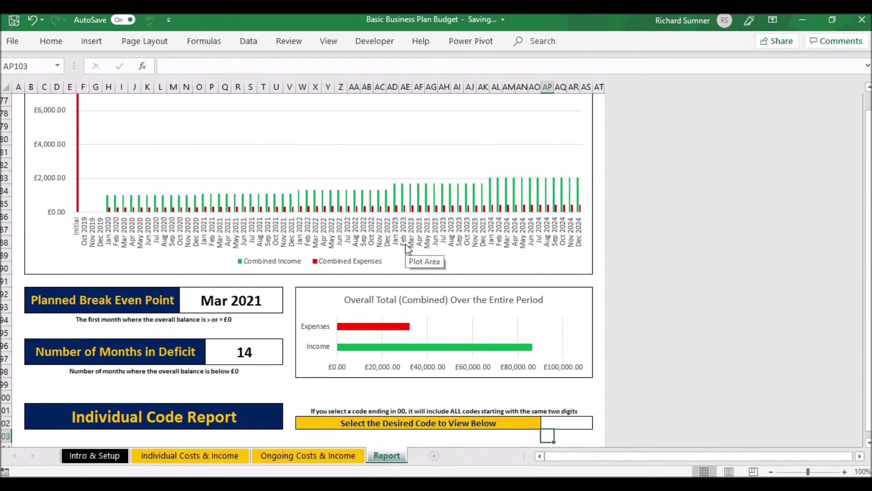
pyautogui.scroll(13, 407, 249)
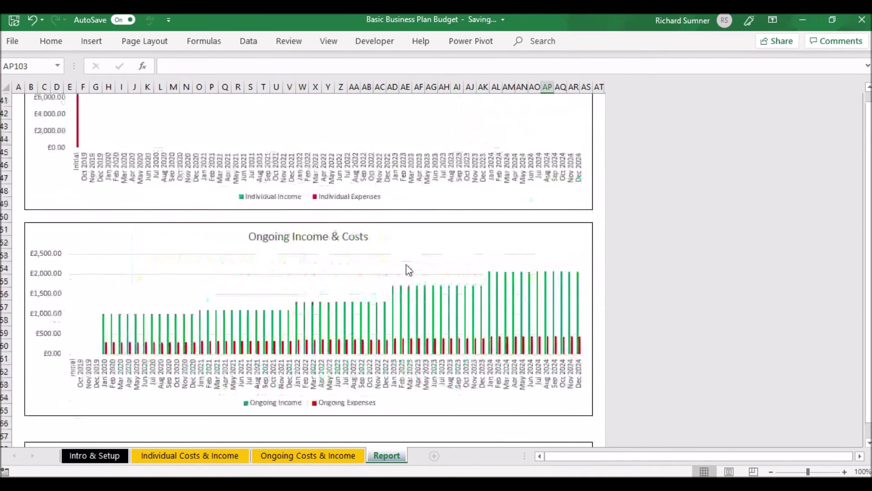
pyautogui.scroll(8, 410, 278)
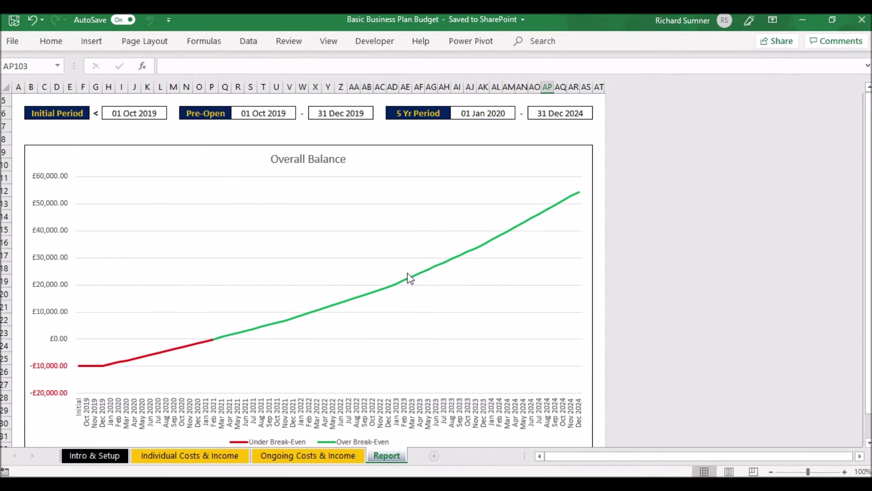
pyautogui.scroll(2, 274, 317)
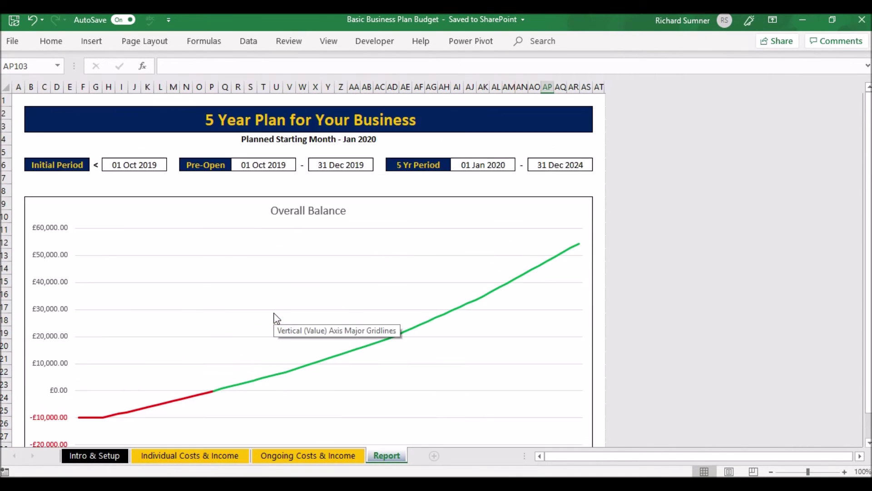
# Review the Ongoing Costs & Income entries against the Report, the Individual Costs & Income sheet, and the Intro & Setup sheet
pyautogui.click(301, 449)
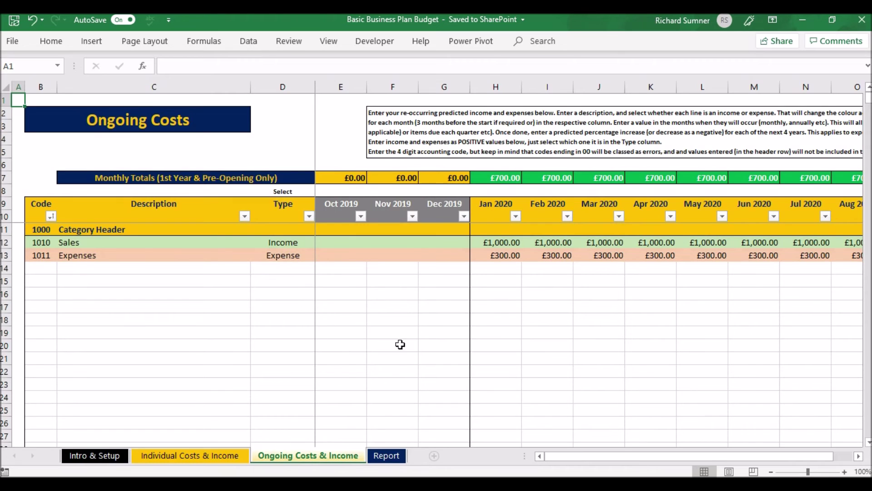
pyautogui.click(386, 456)
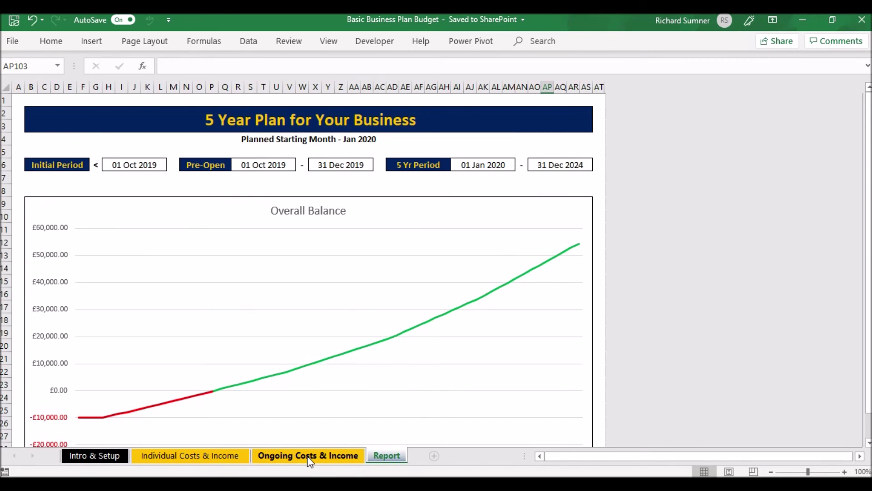
pyautogui.click(308, 456)
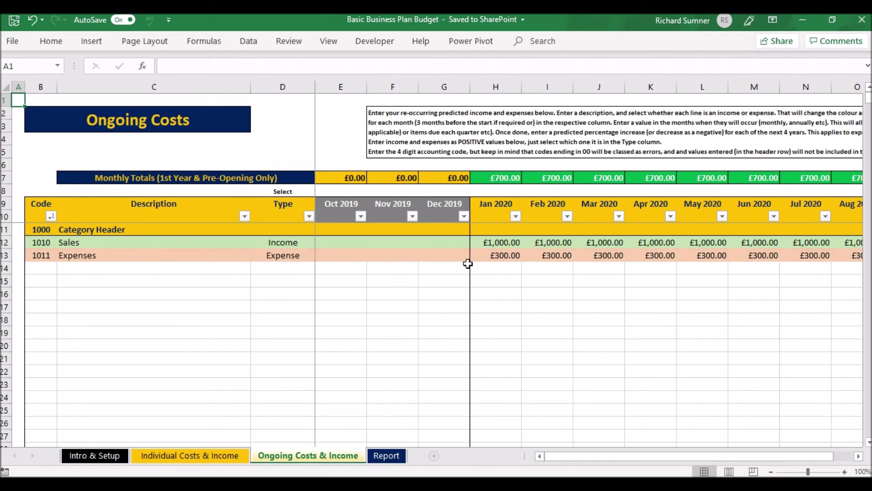
pyautogui.click(197, 454)
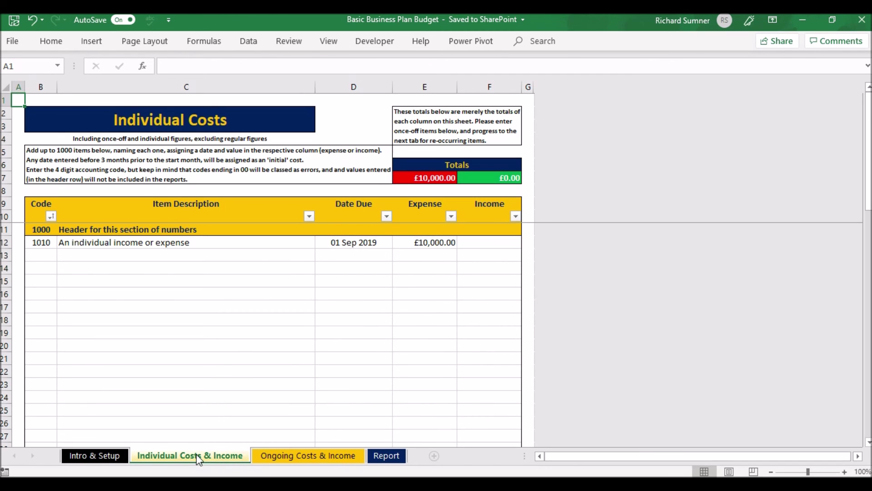
pyautogui.click(115, 456)
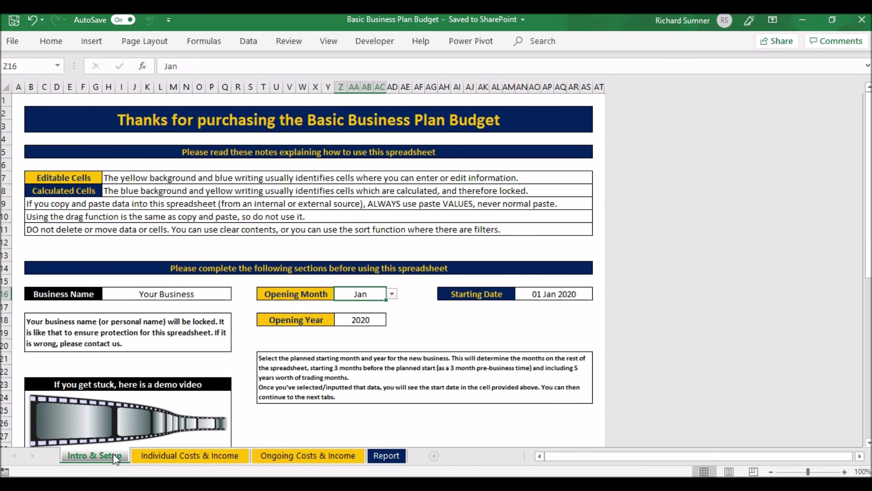